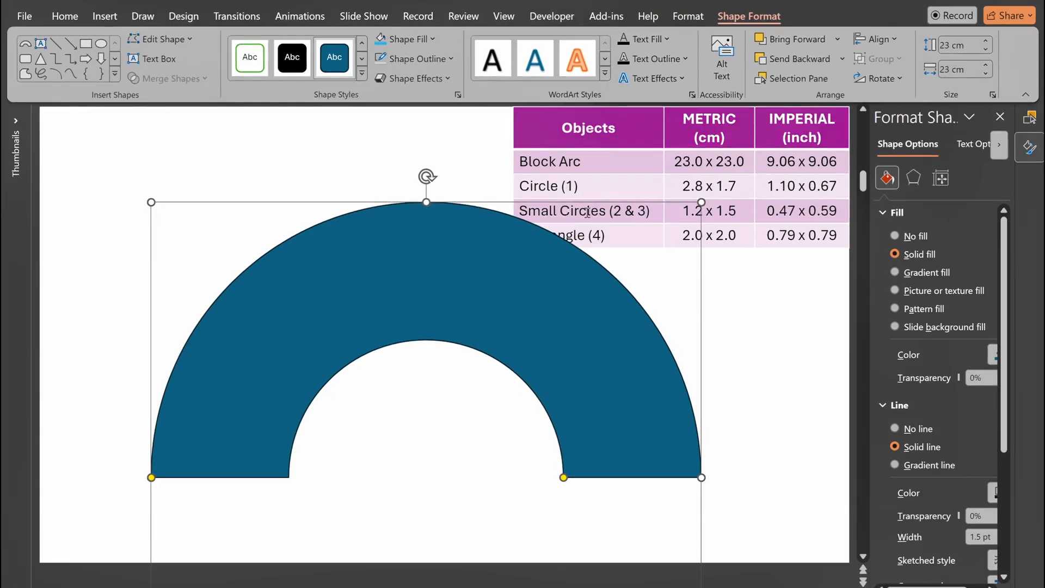
Show the slide gridlines and reposition the block arc so it is centred on a vertical gridline.
left_click_drag(420, 309, 437, 309)
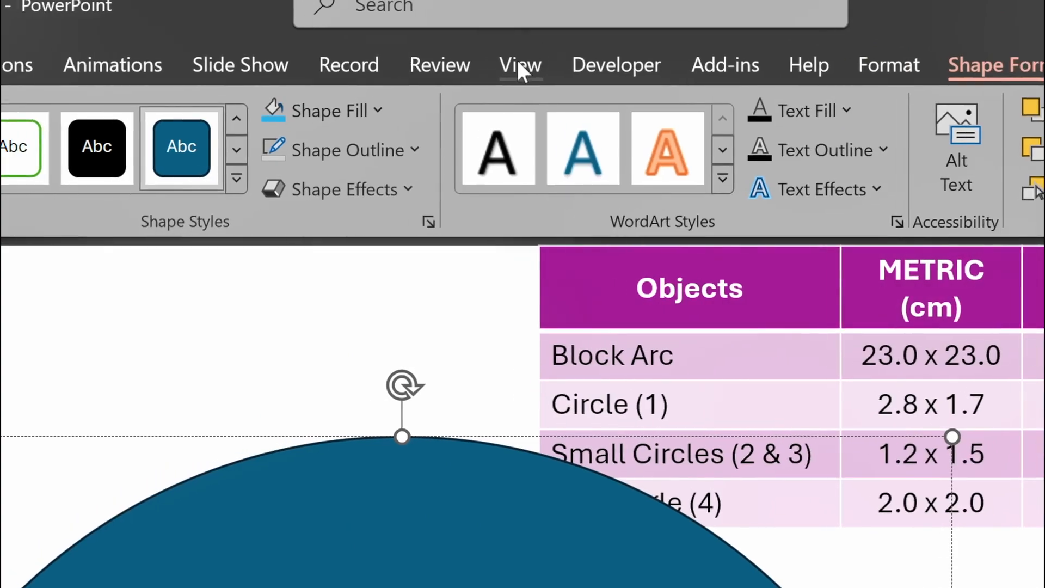
left_click(504, 16)
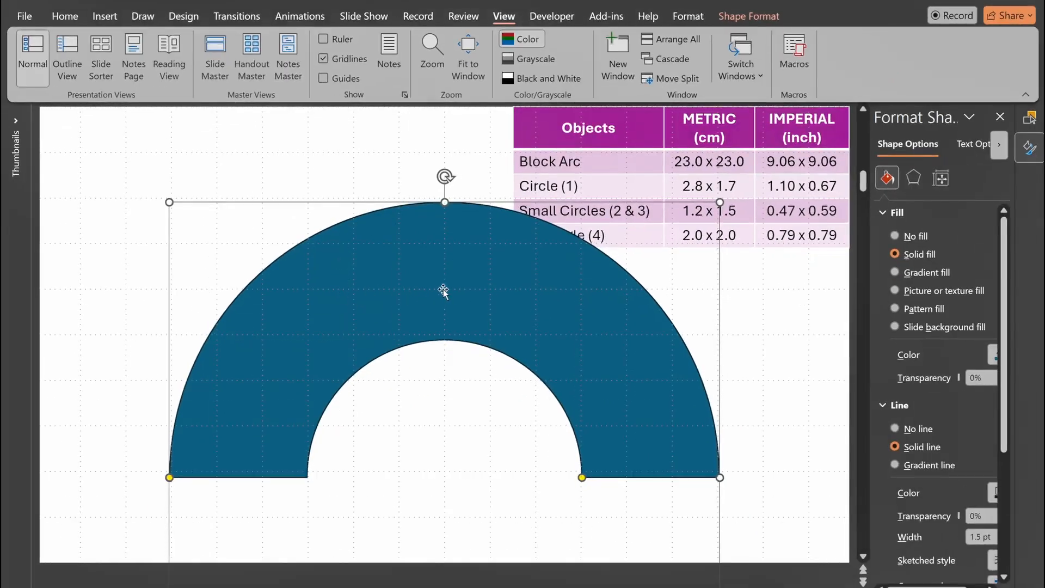
left_click_drag(450, 291, 450, 306)
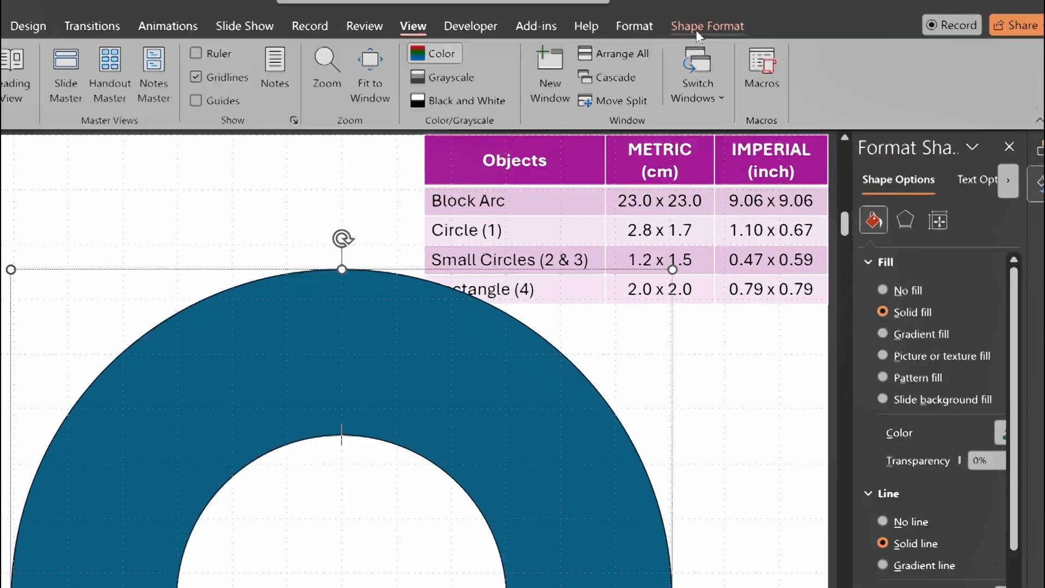
Remove the outline from the block arc.
left_click(740, 17)
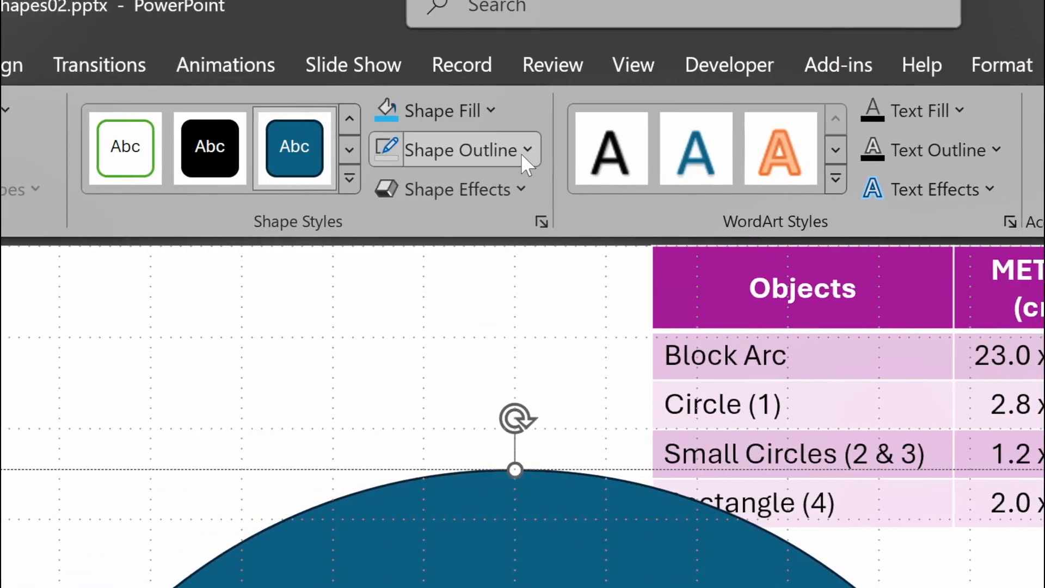
left_click(523, 151)
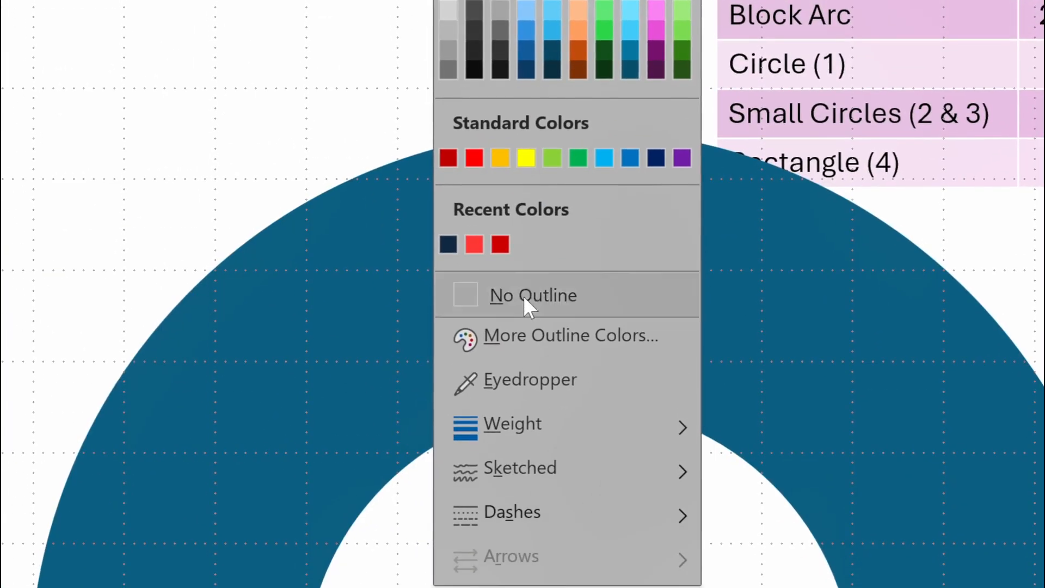
left_click(524, 296)
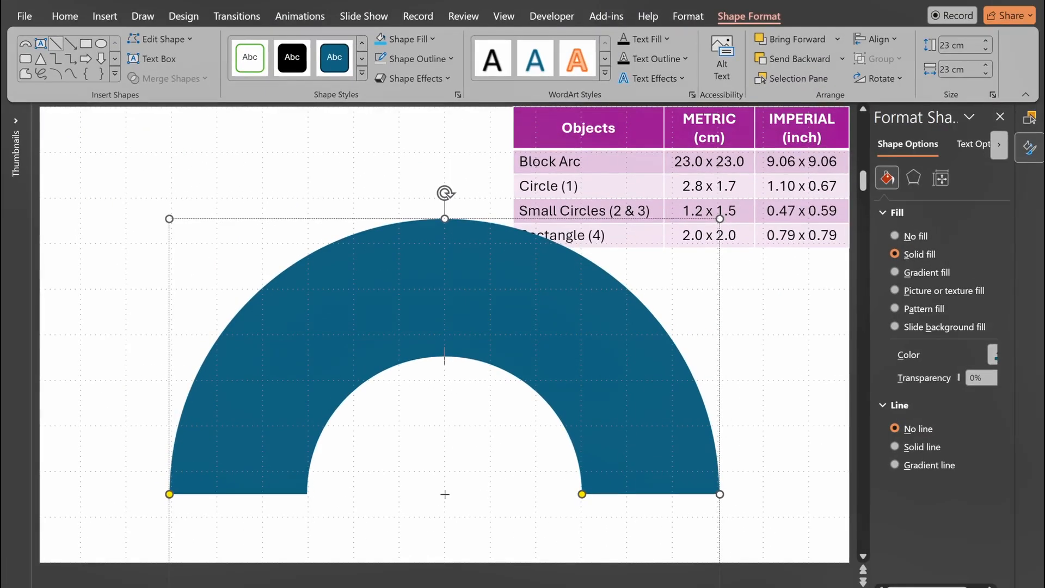
Draw a vertical line about 14.19 cm long from the arc's base centre up past its top, and make two duplicates of it.
mouse_move(445, 495)
left_mouse_down()
mouse_move(431, 339)
mouse_move(442, 155)
left_mouse_up()
key("ctrl+d")
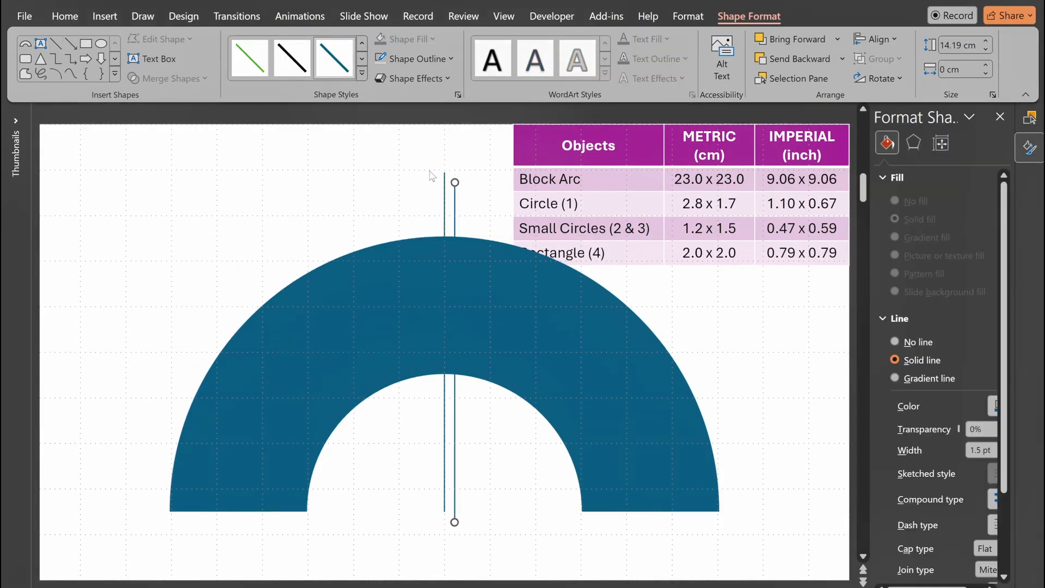
key("ctrl+d")
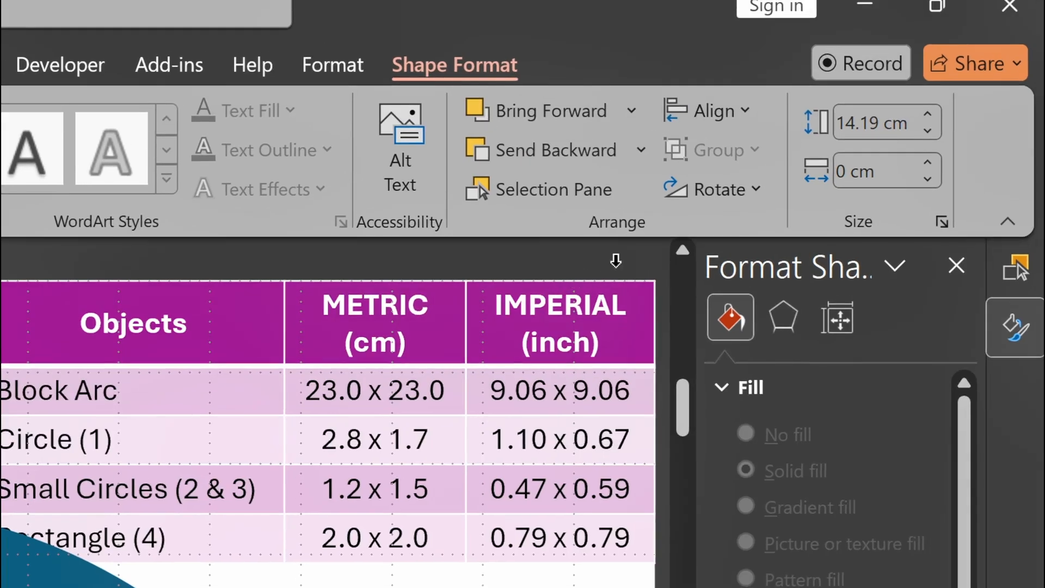
Set the rotation of the last duplicated line to 45°.
left_click(740, 193)
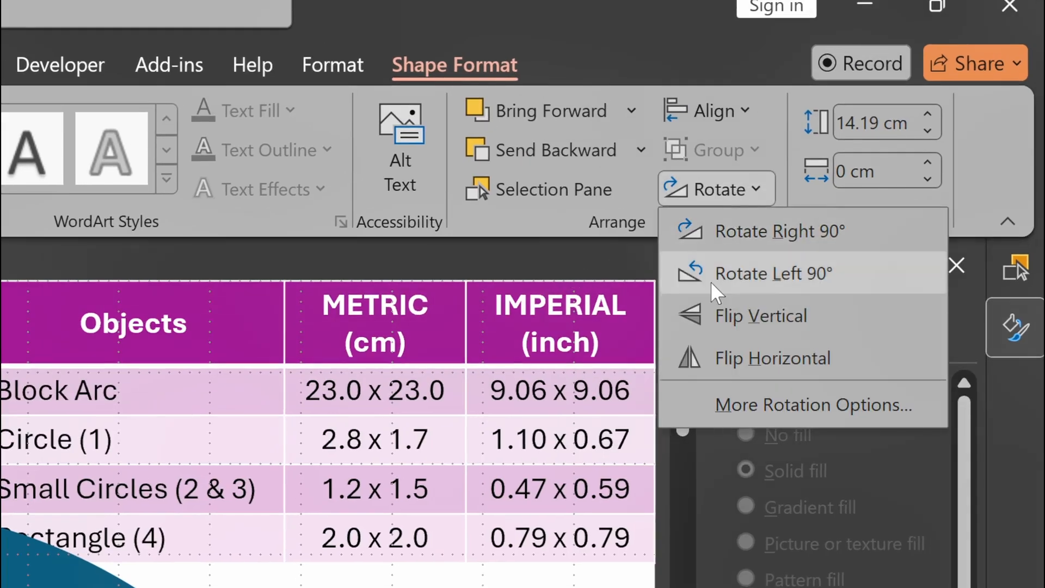
left_click(745, 406)
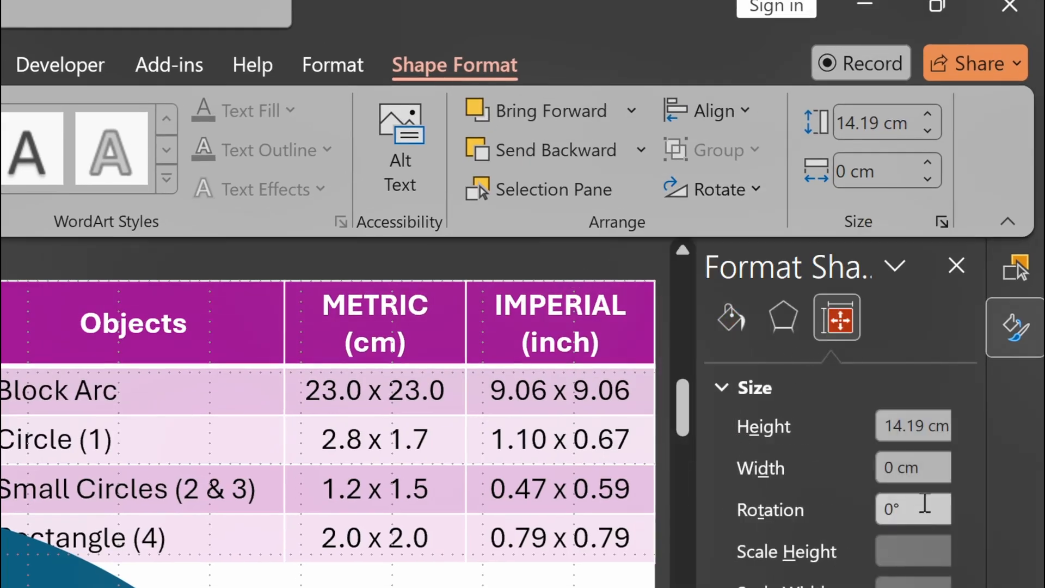
left_click(921, 501)
type("45")
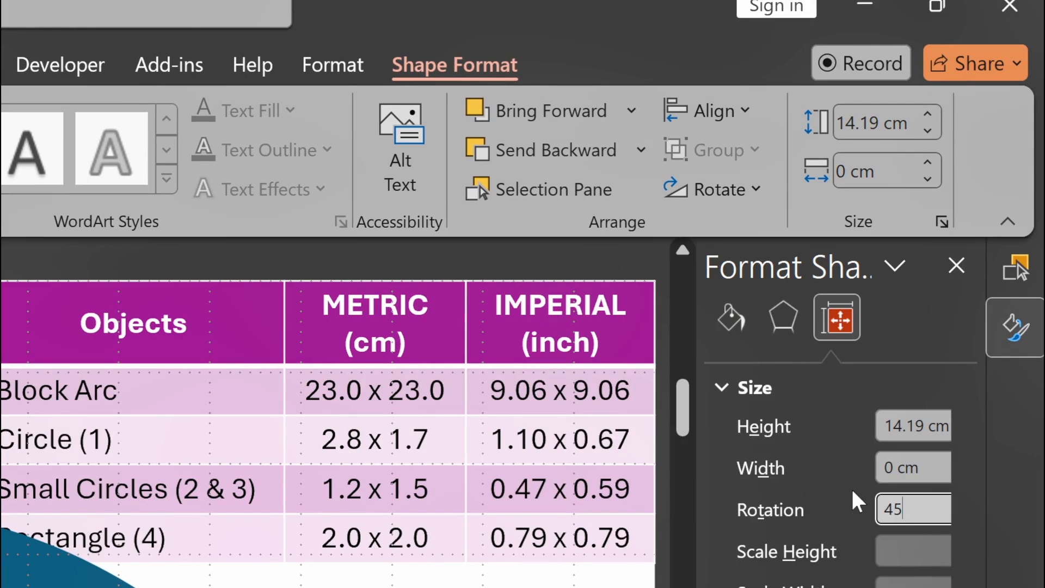
key("Return")
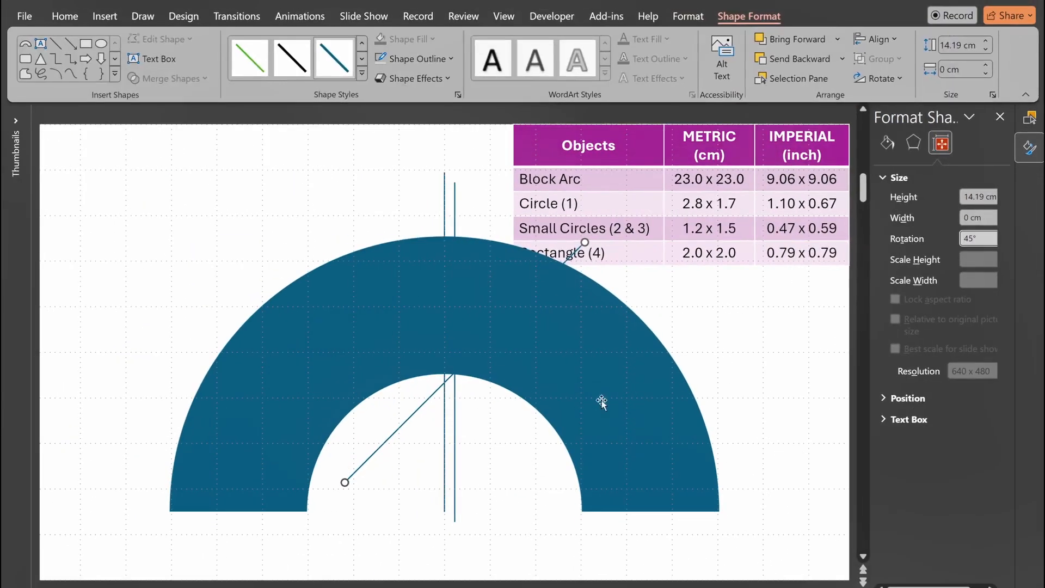
Set the other duplicate's rotation to -45° and move both angled lines so their lower ends meet at the arc's base centre.
left_click(453, 433)
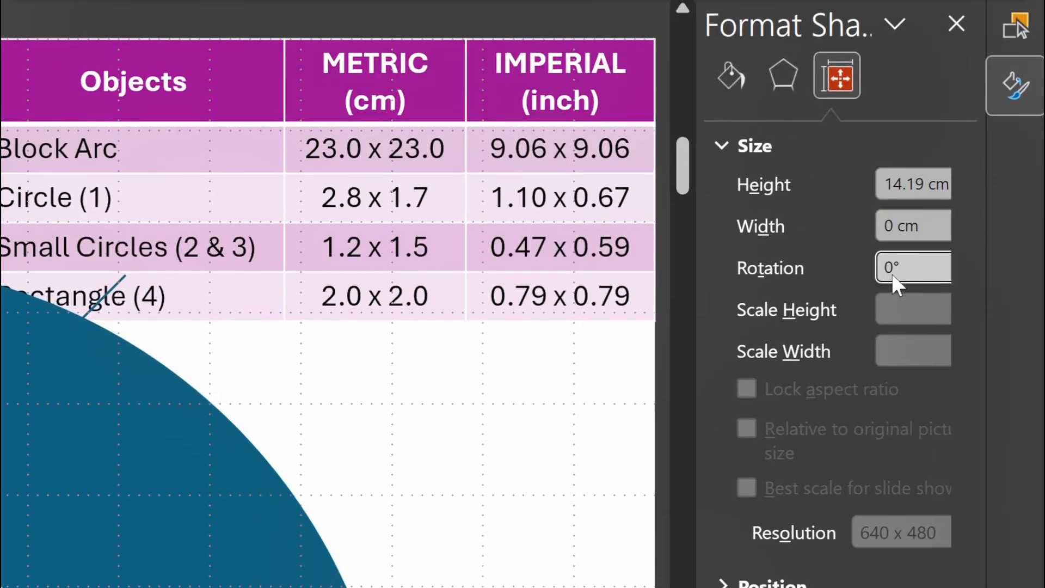
type("-45")
key("Return")
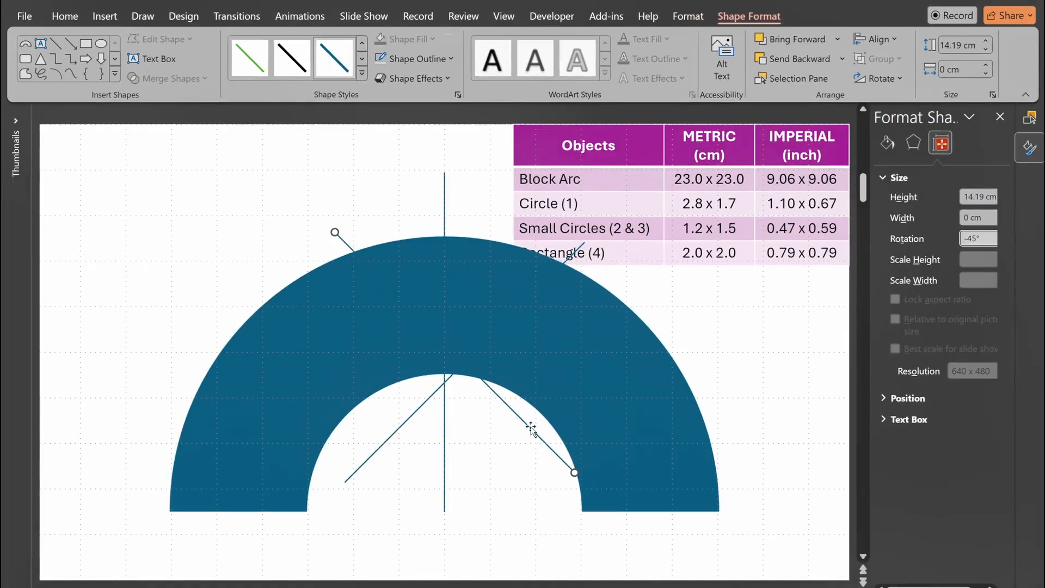
left_click_drag(531, 429, 398, 465)
left_click_drag(404, 428, 499, 451)
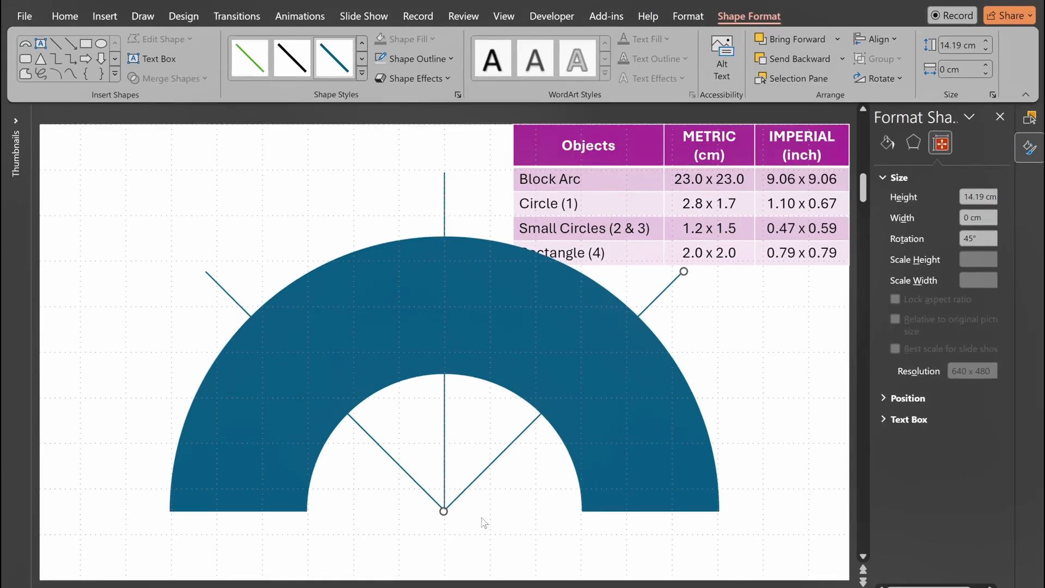
Set the block arc's fill transparency to 30% and deselect it.
left_click(253, 415)
scroll(253, 415, "down", 1)
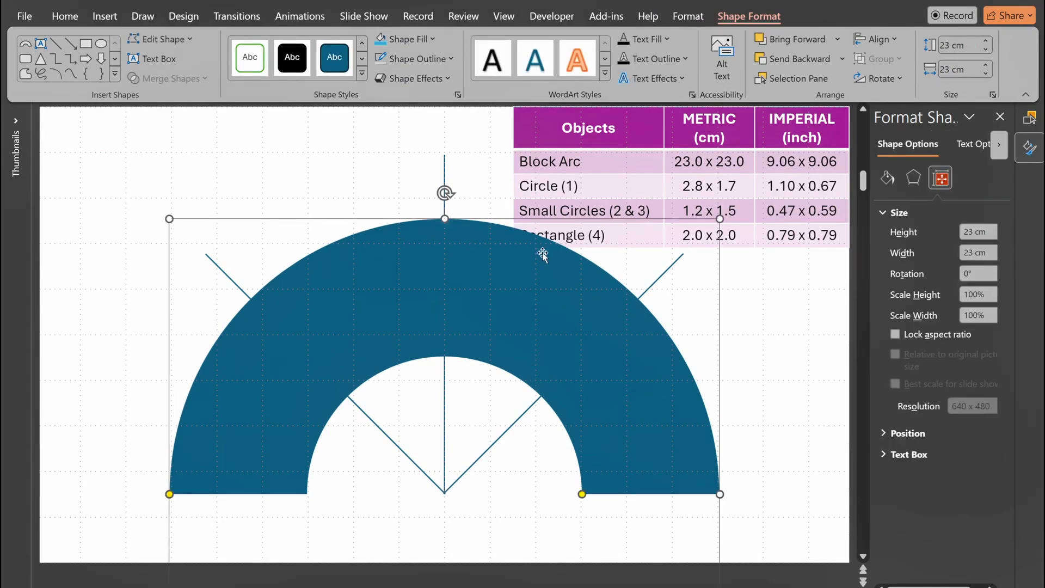
left_click(888, 178)
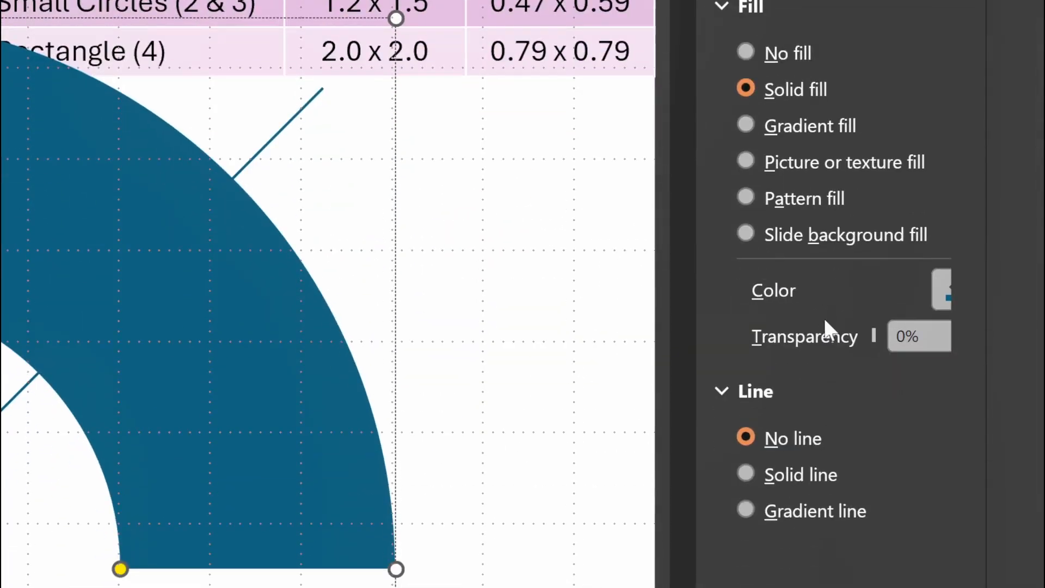
left_click(926, 337)
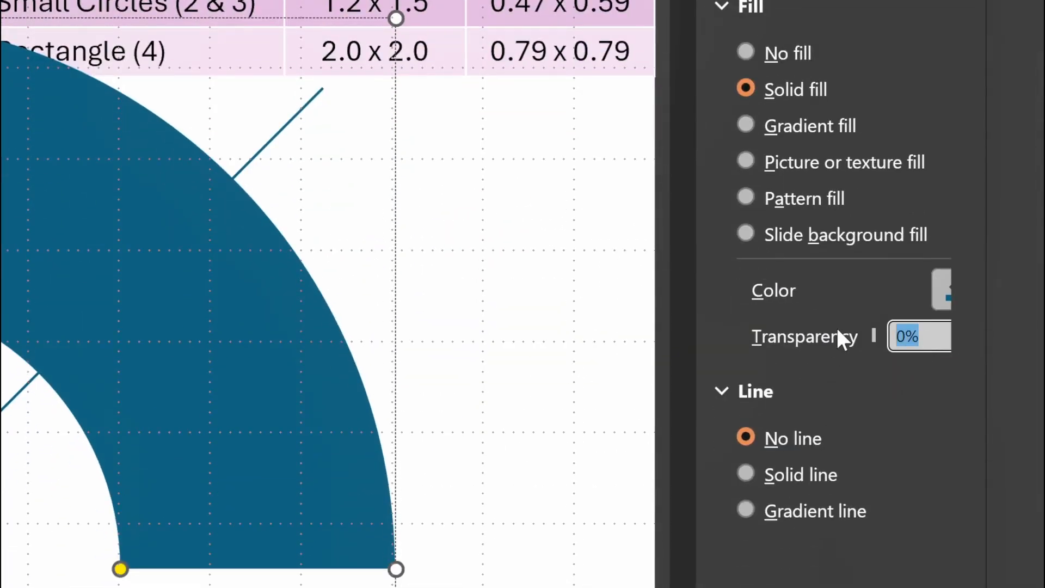
type("30")
key("Return")
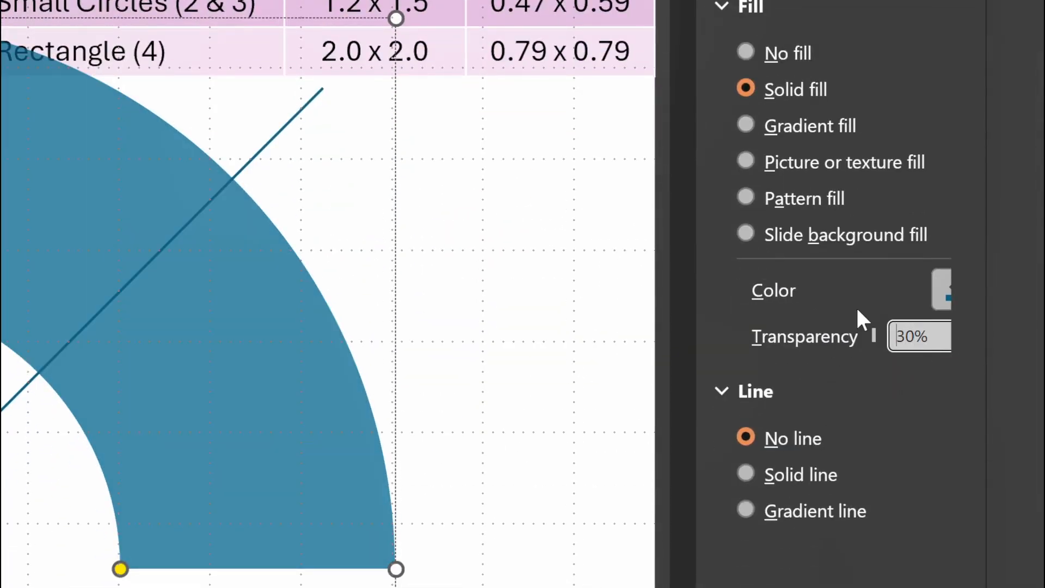
key("Escape")
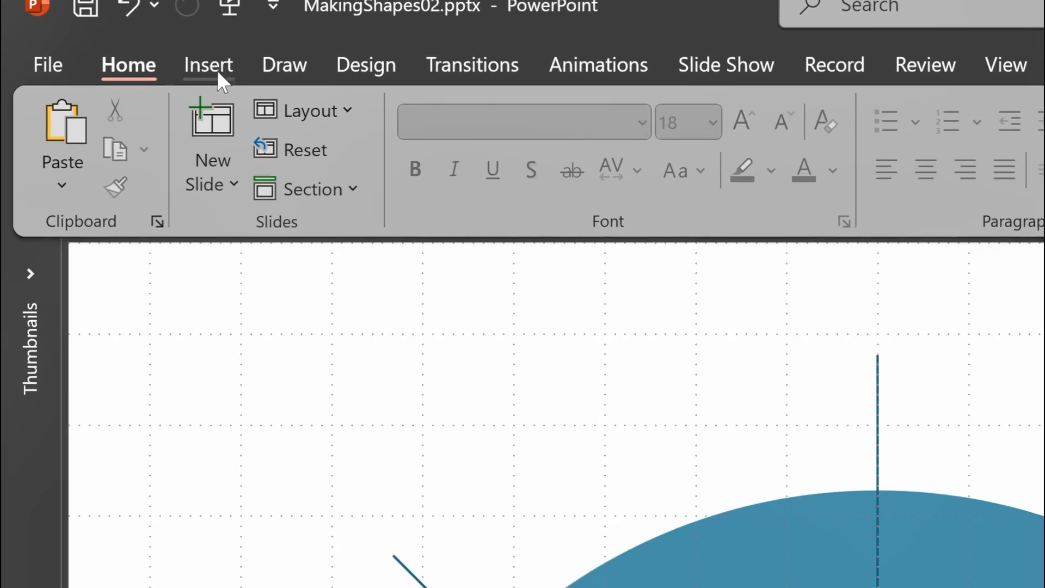
Draw a freeform triangle about 11.61 cm high and 12.36 cm wide from the arc's base centre, covering the leftmost quarter up to the -45° line.
left_click(105, 16)
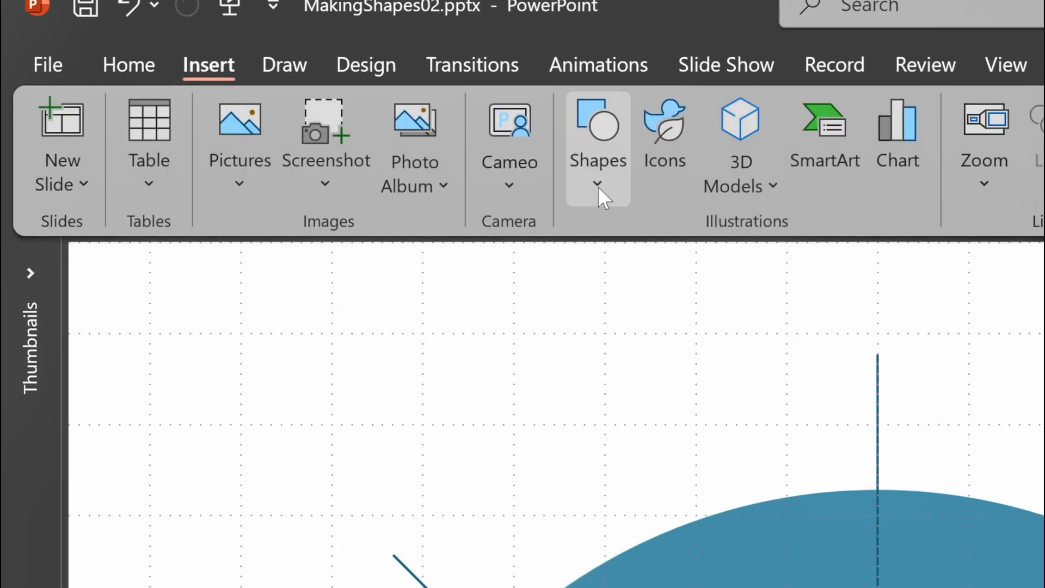
left_click(599, 188)
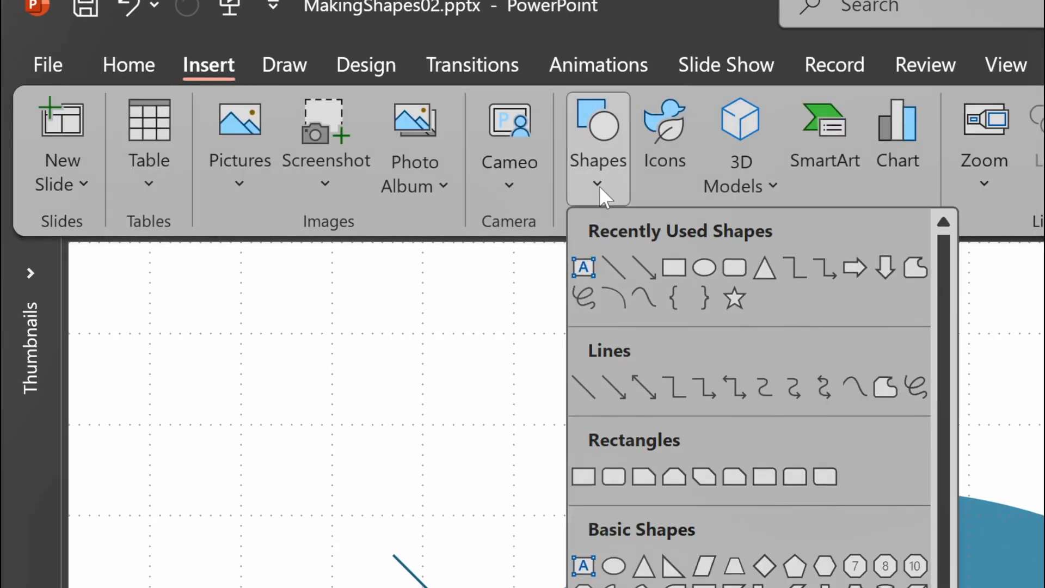
left_click(914, 268)
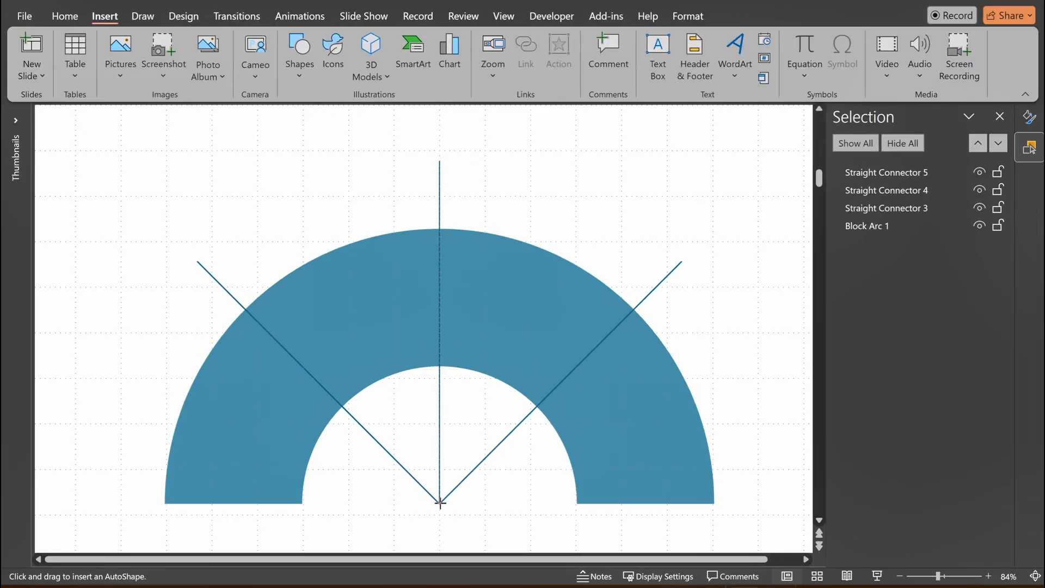
left_click(440, 502)
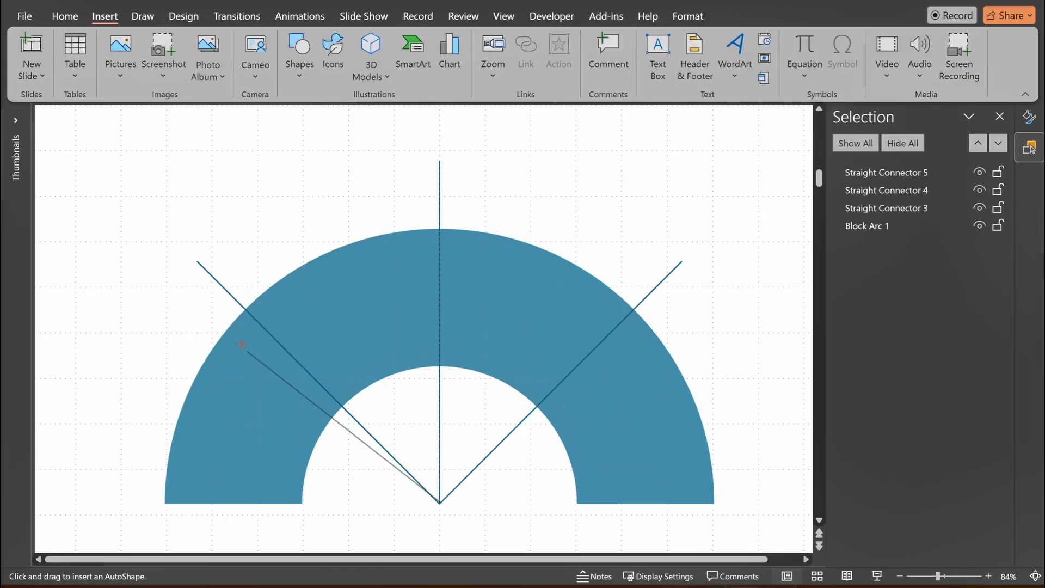
left_click(179, 245)
left_click(146, 522)
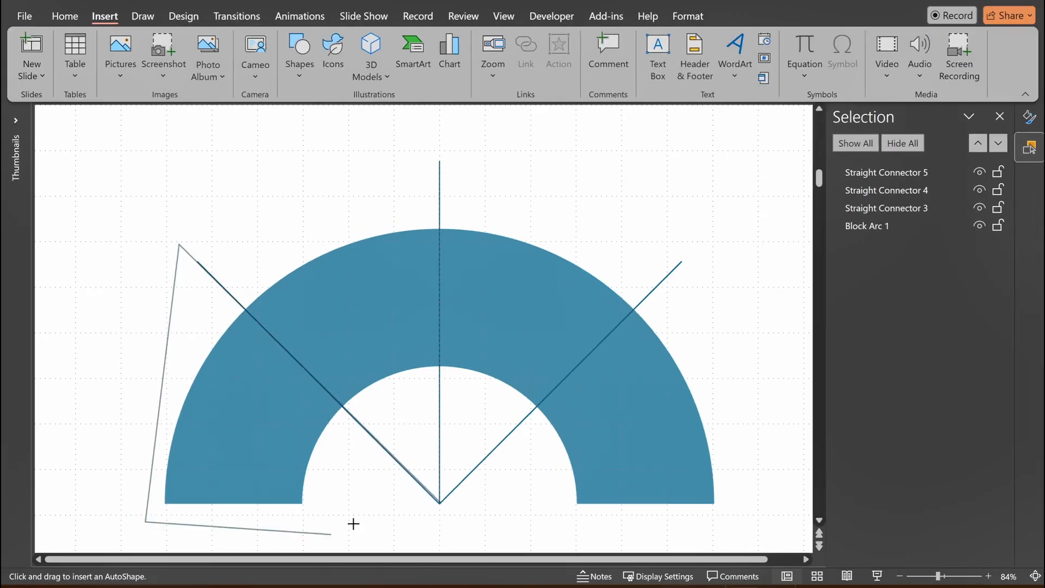
left_click(440, 502)
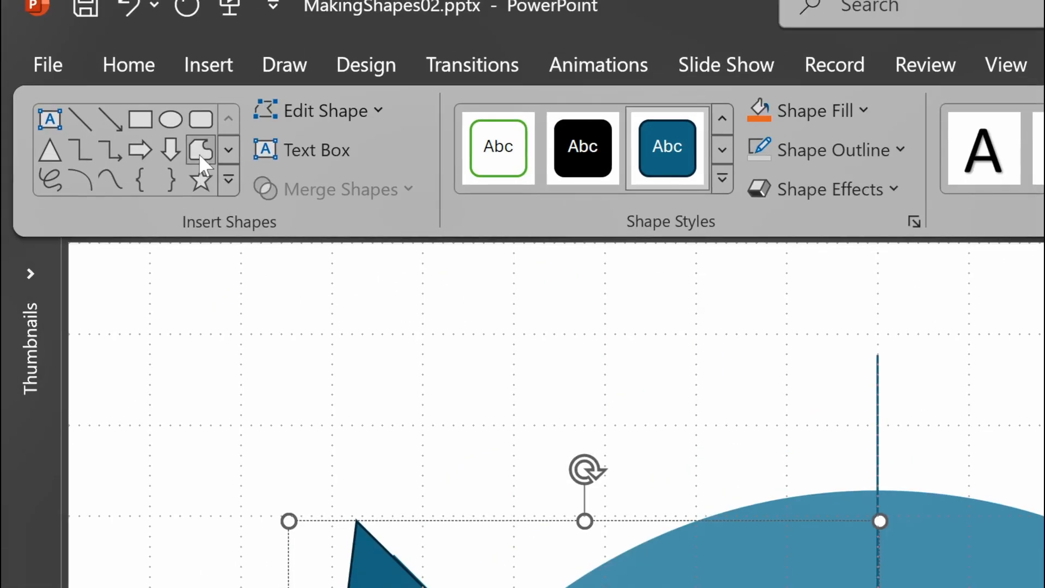
Draw a second freeform triangle about 14.92 cm high and 9.82 cm wide over the arc segment between the vertical and 45° lines.
left_click(200, 150)
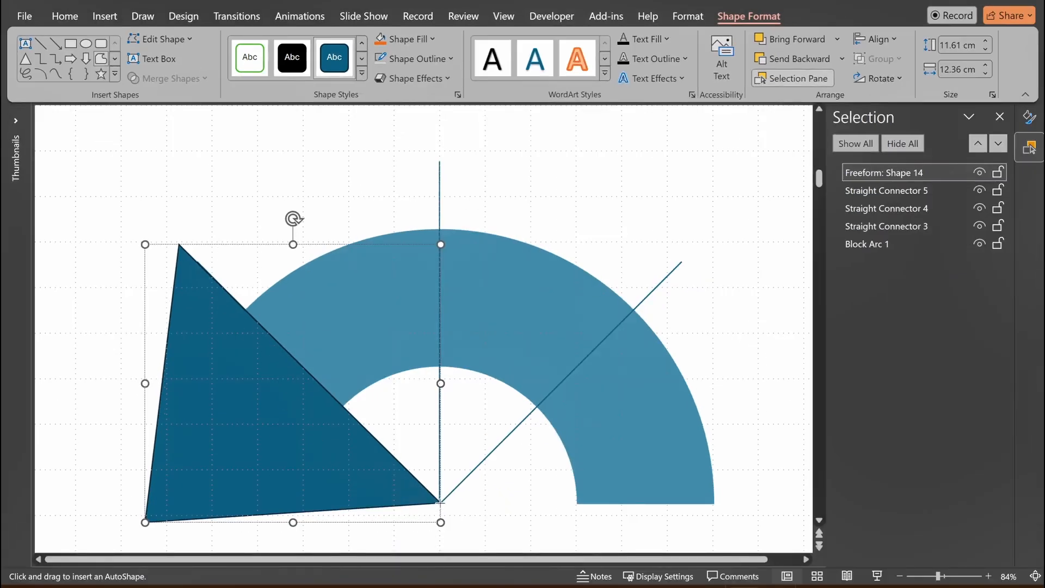
left_click(441, 502)
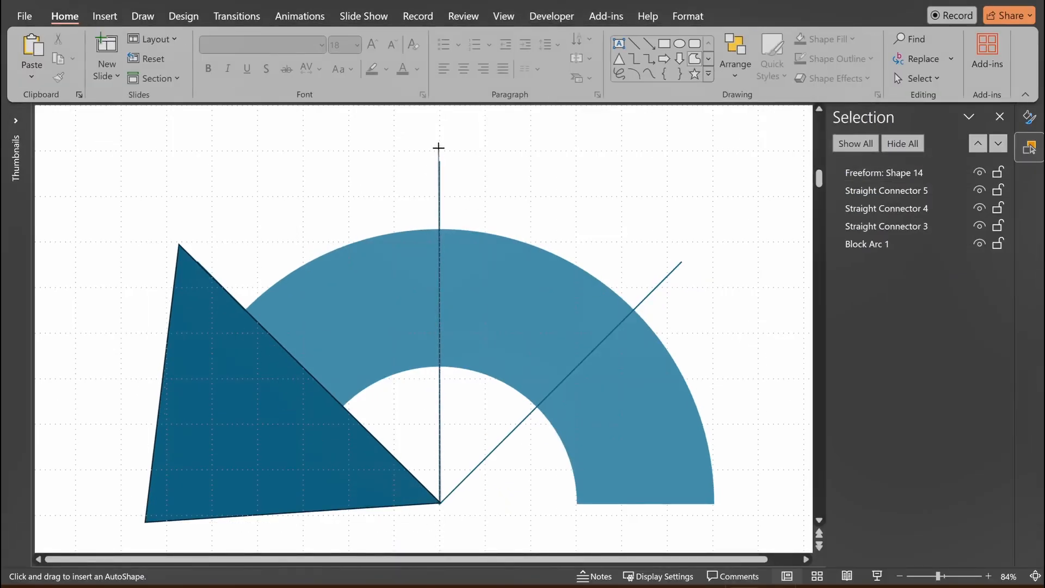
left_click(439, 147)
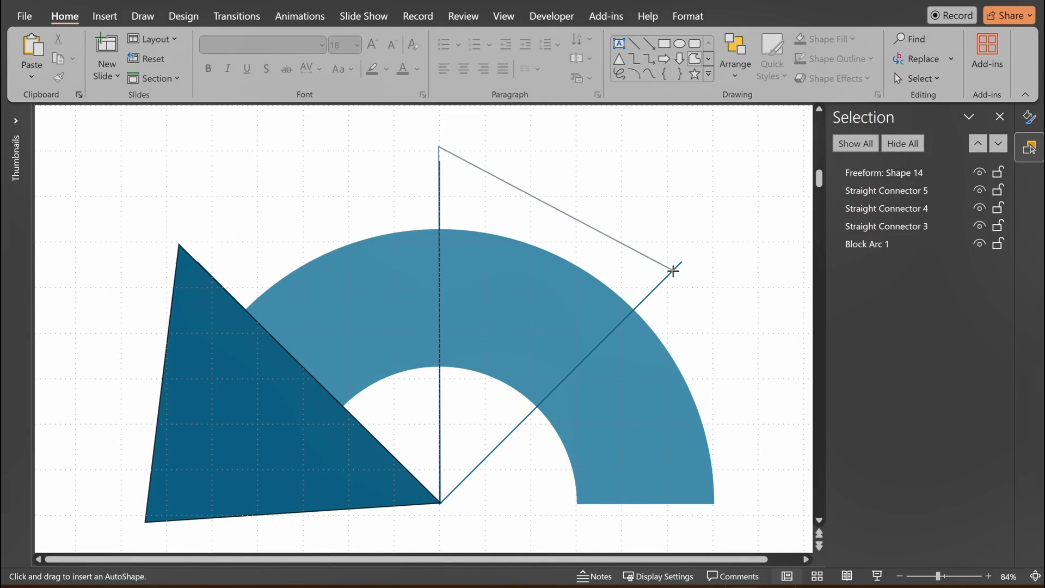
left_click(672, 269)
left_click(441, 502)
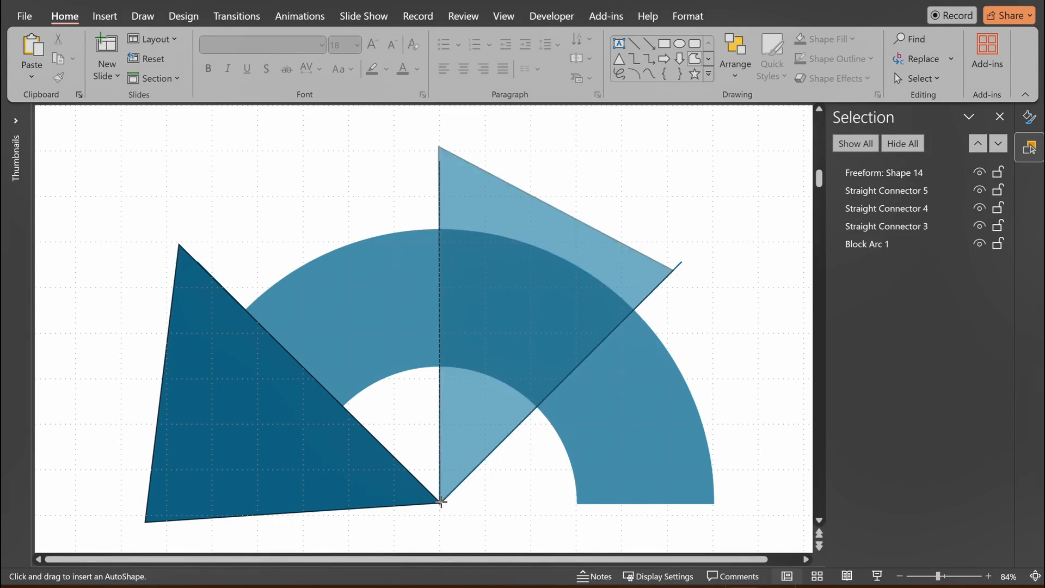
left_click(441, 502)
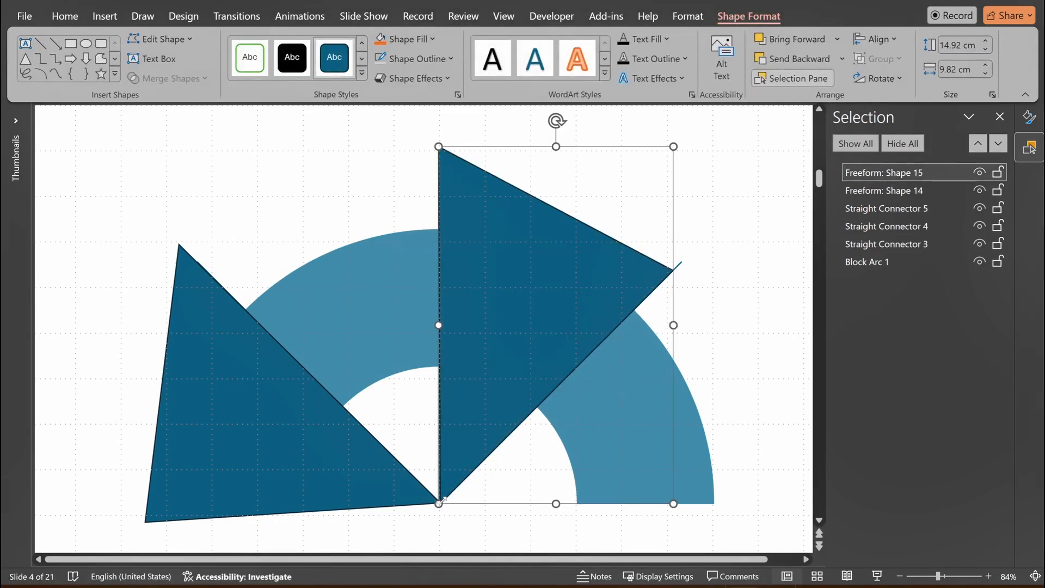
Remove the outline from both freeform triangles.
left_click(203, 325, "shift")
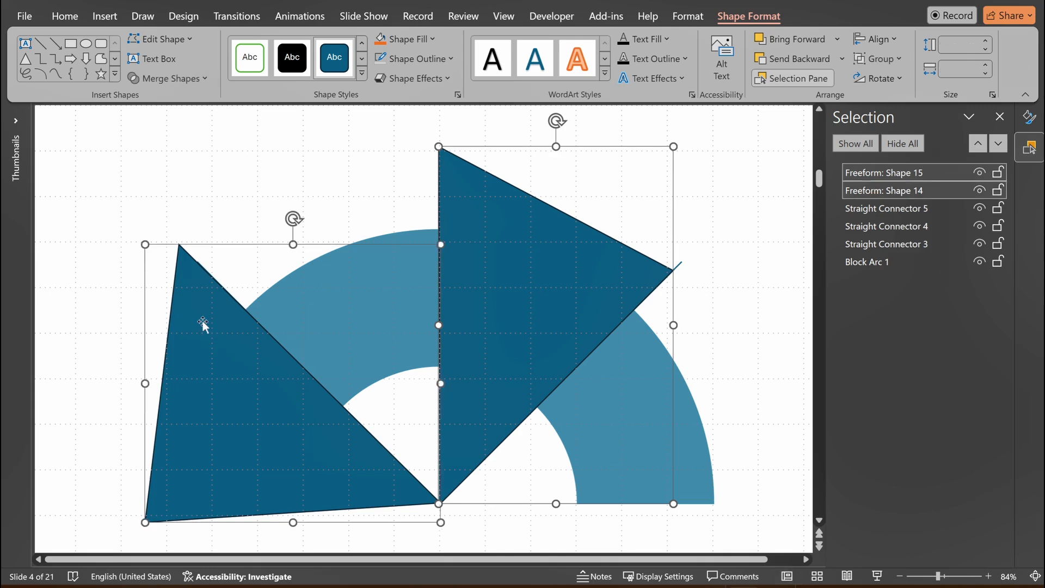
left_click(436, 60)
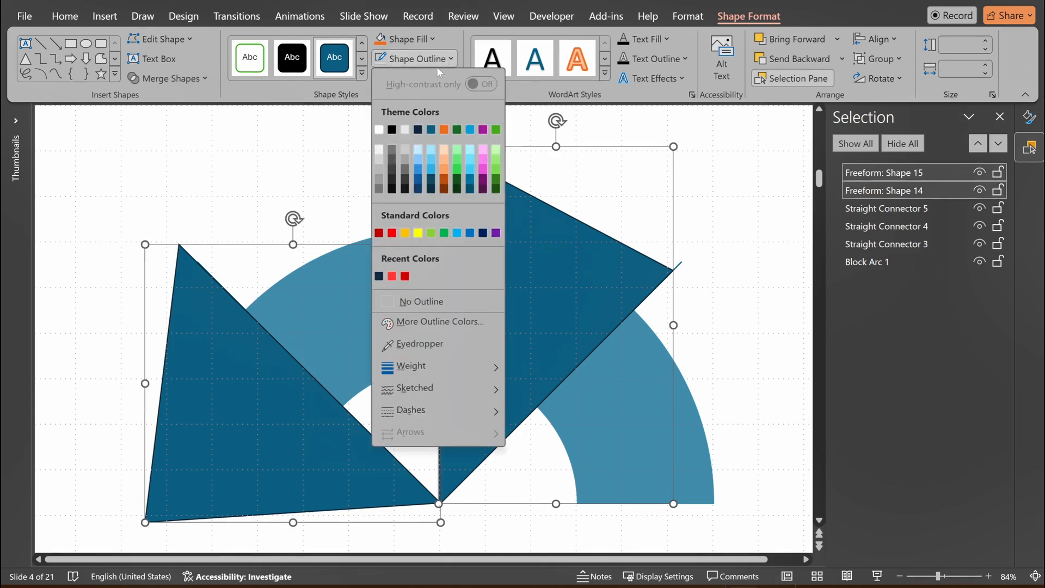
left_click(407, 304)
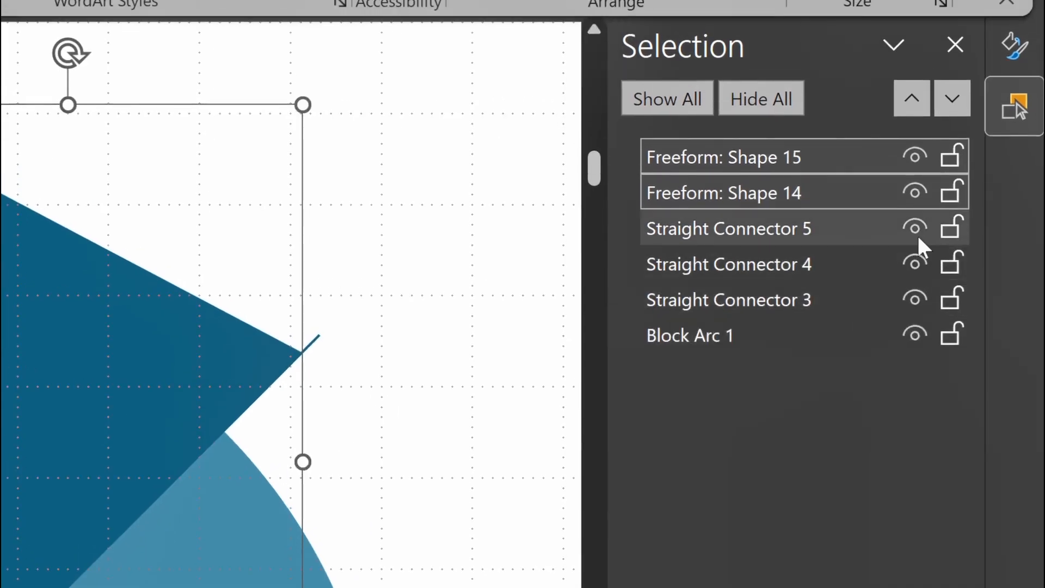
Hide Straight Connector 5, 4 and 3 on the slide.
left_click(917, 233)
left_click(917, 264)
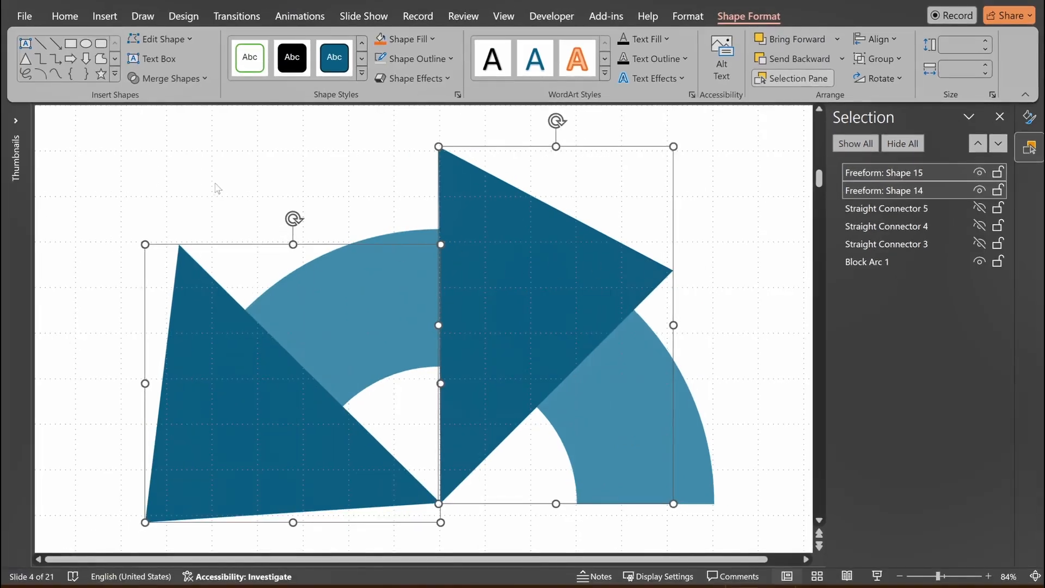
Fragment the block arc together with the two freeform triangles.
left_click(204, 179)
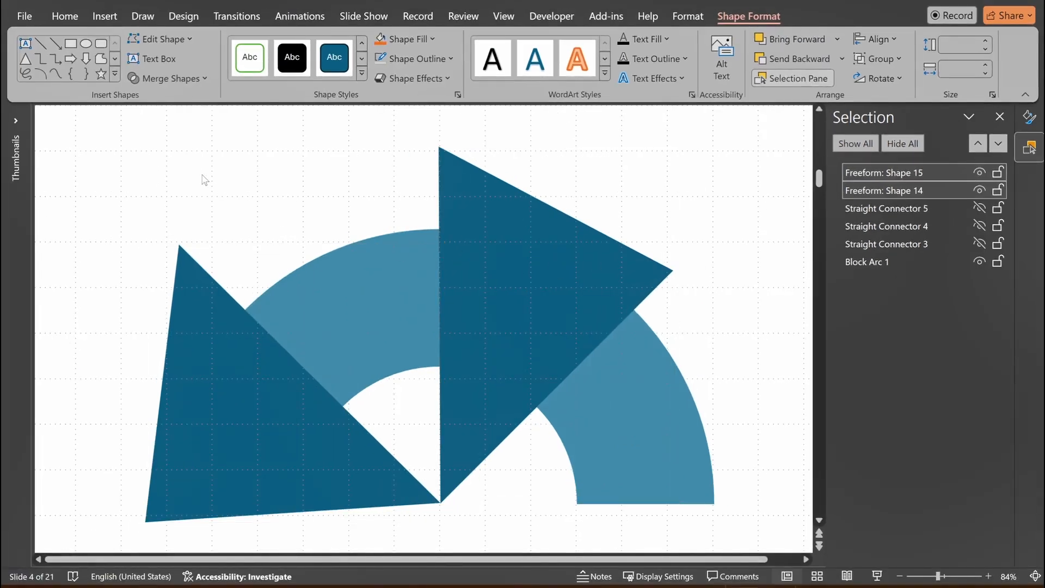
key("ctrl+a")
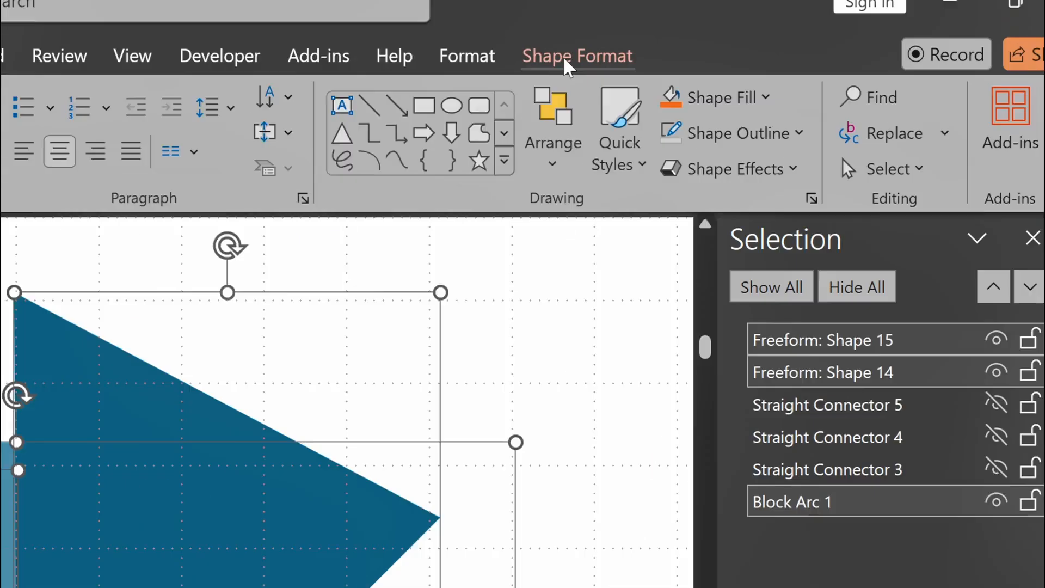
left_click(748, 16)
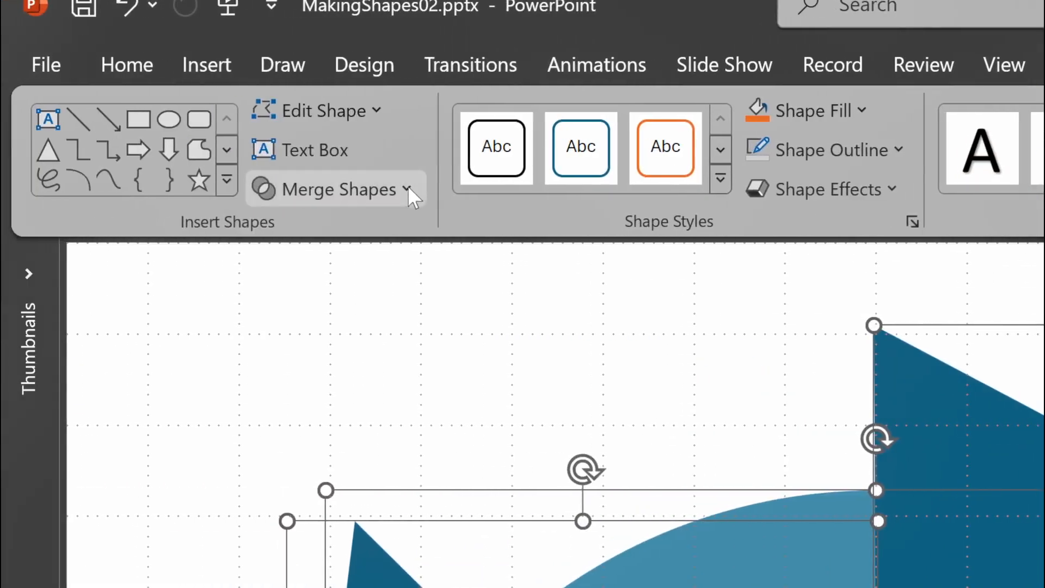
left_click(389, 194)
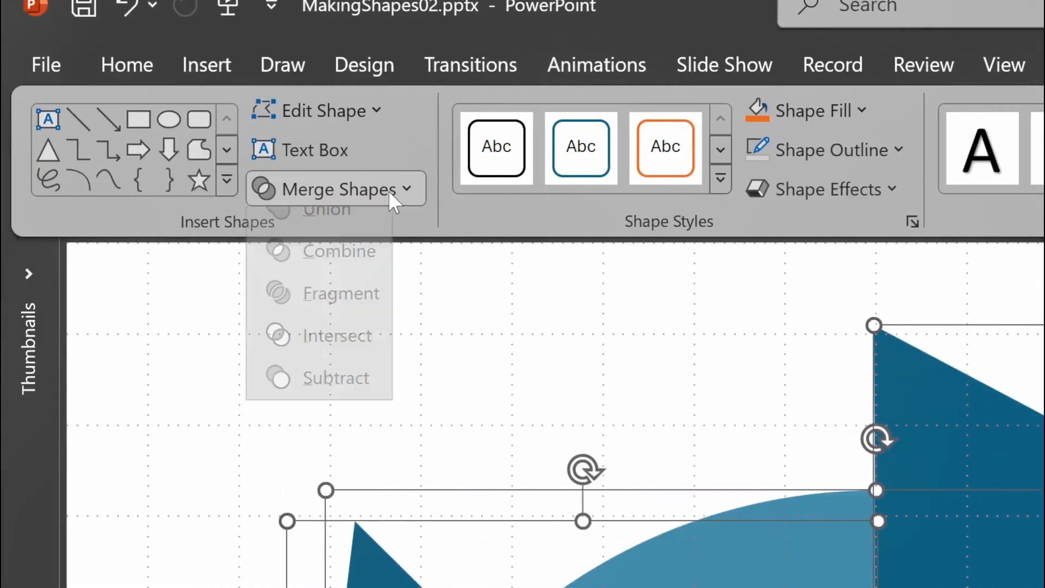
left_click(324, 321)
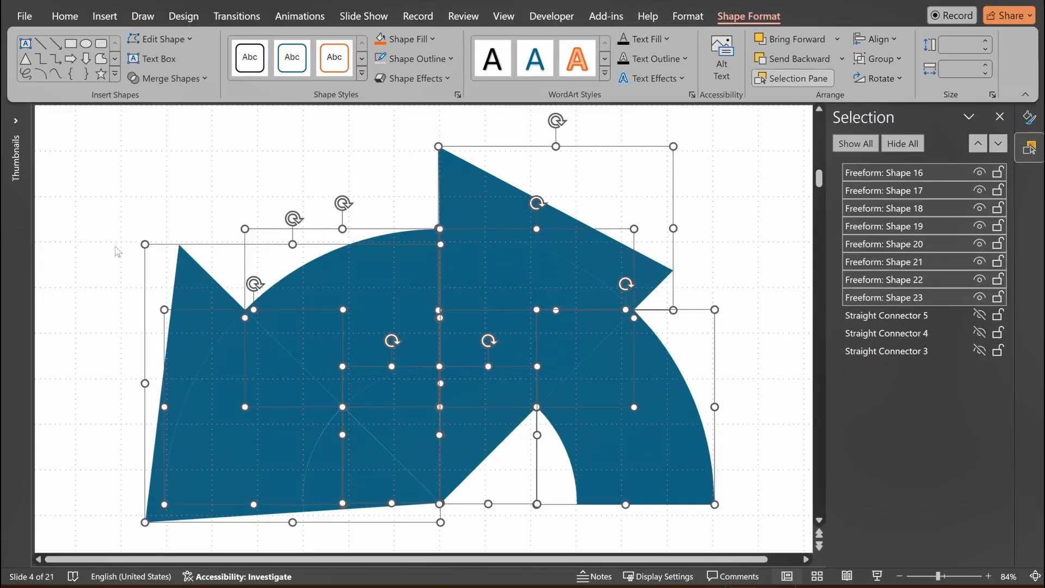
Delete the two triangle fragments that stick out beyond the arc's outer edge.
left_click(117, 261)
left_click(194, 294)
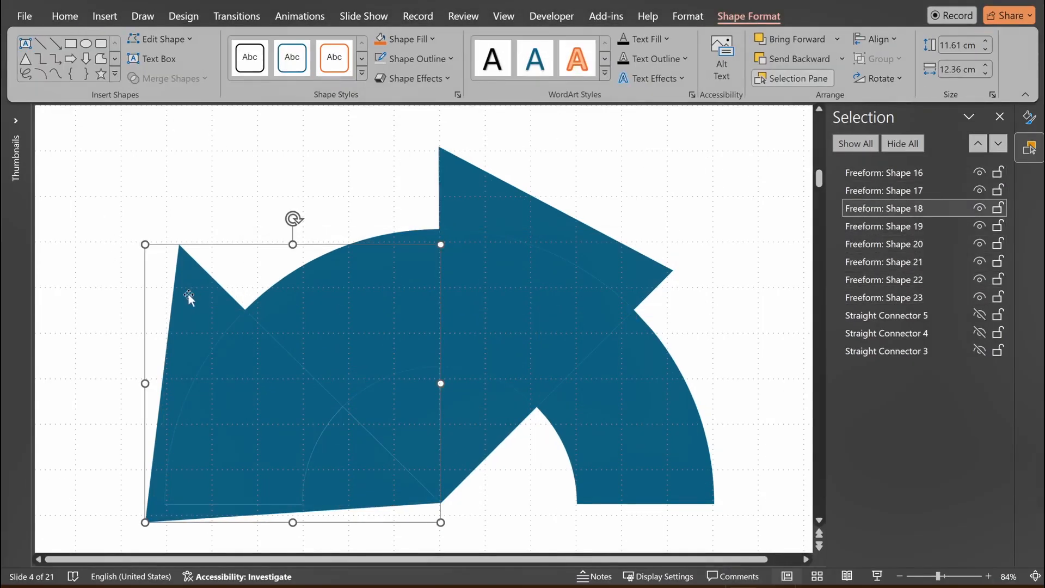
key("Delete")
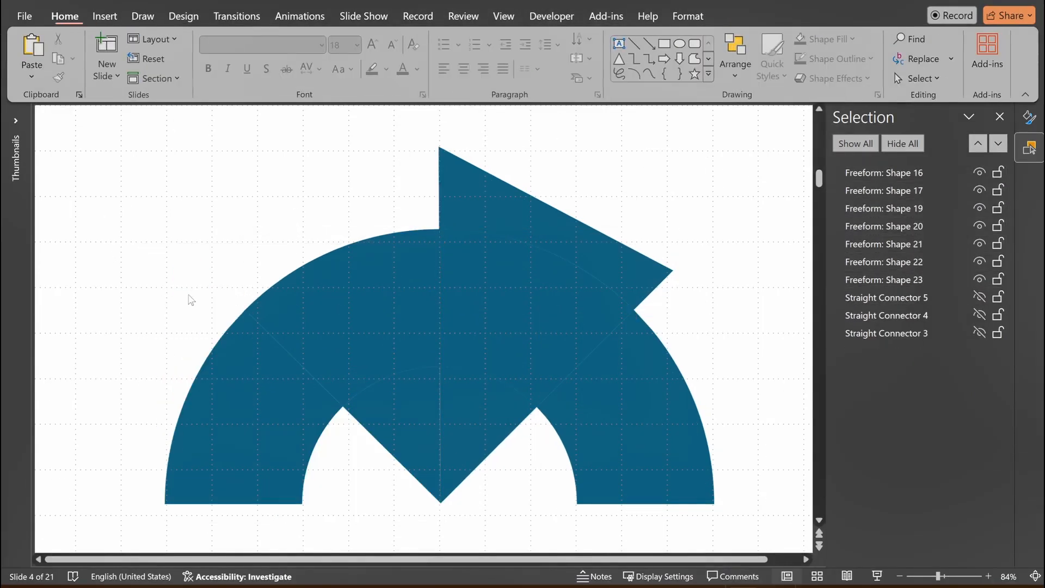
left_click(464, 177)
key("Delete")
Delete the two triangle fragments inside the arc's inner opening.
key("Delete")
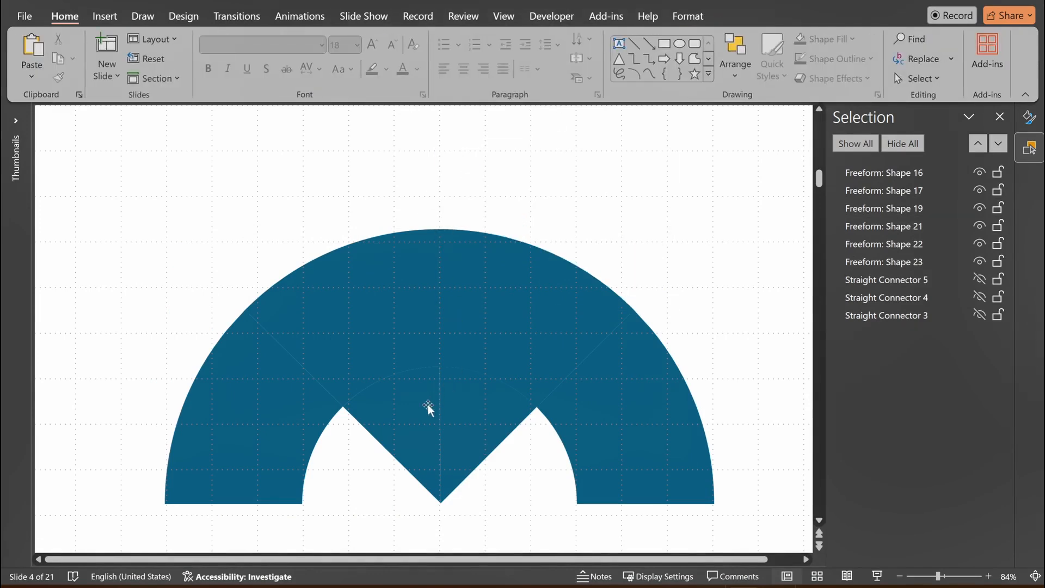
left_click(427, 430)
key("Delete")
left_click(470, 426)
key("Delete")
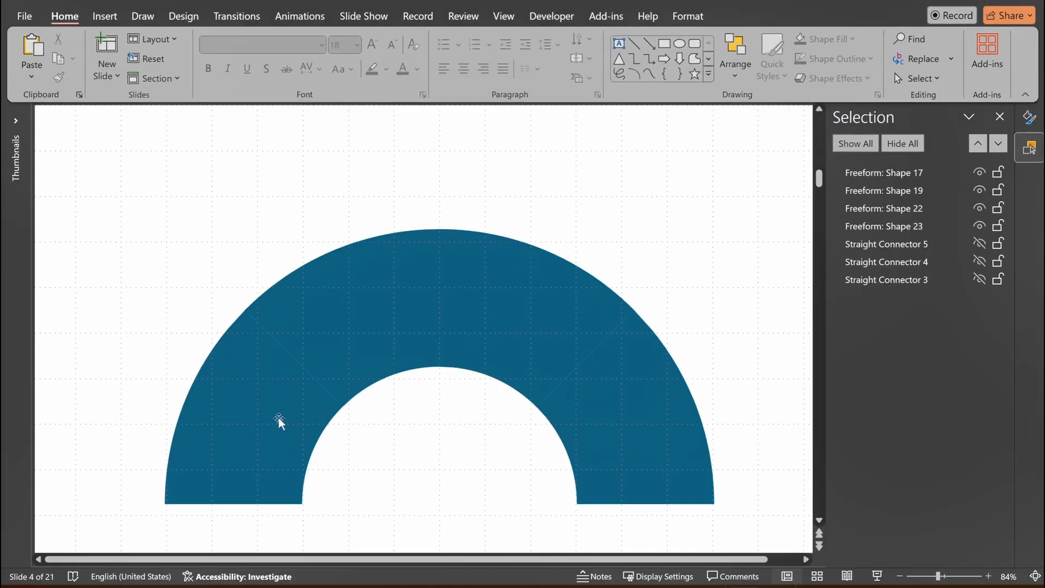
Rename the leftmost arc segment as 1 and the segment just left of the vertical as 2.
left_click(260, 425)
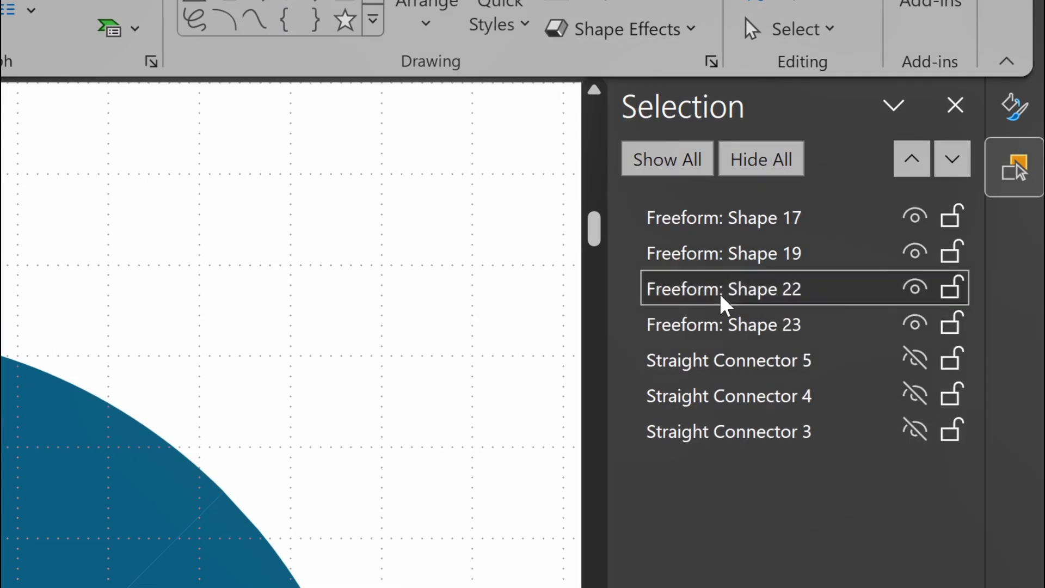
left_click(721, 295)
key("ctrl+a")
type("1")
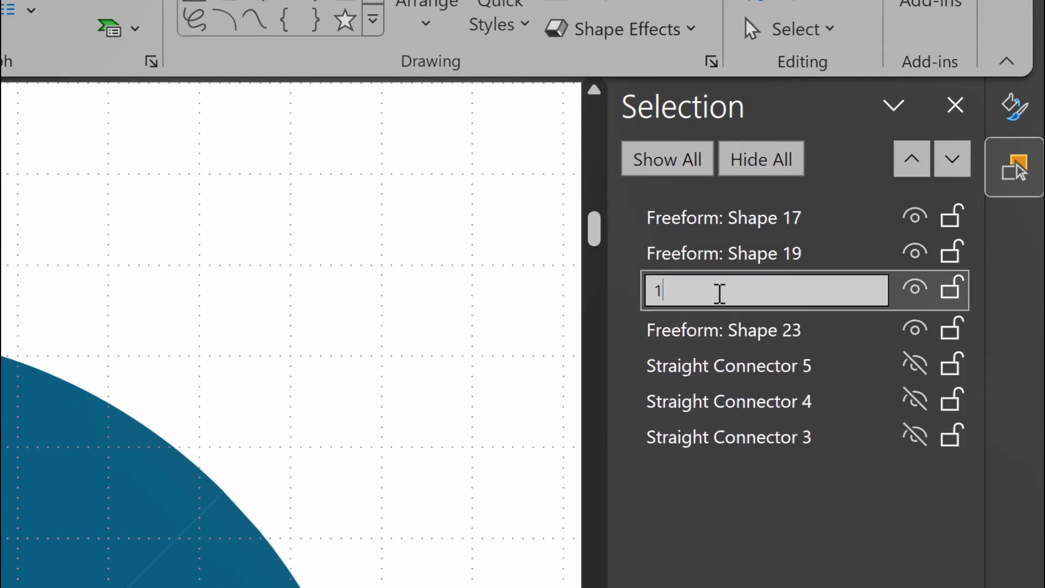
key("Return")
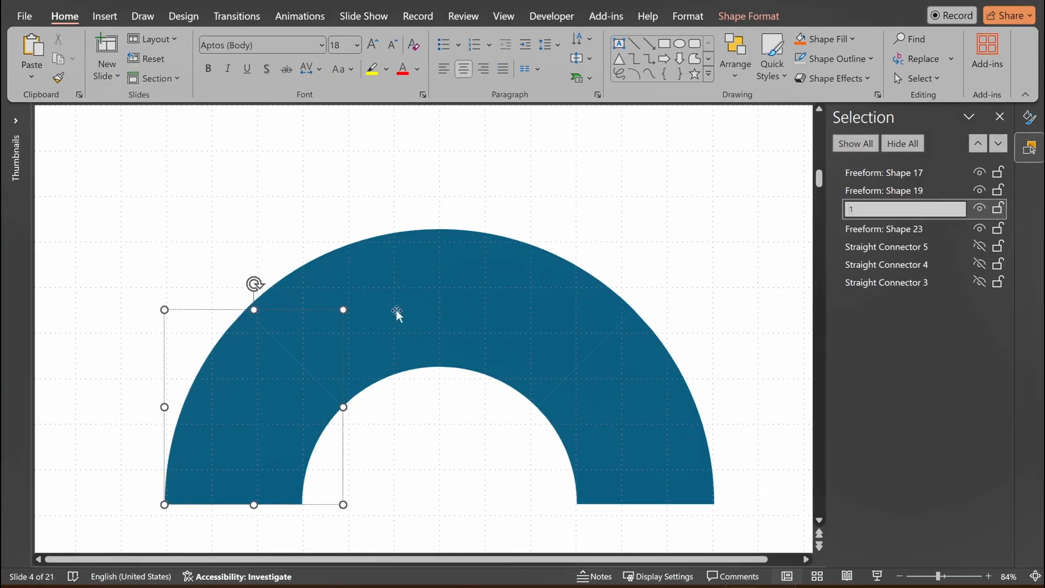
left_click(391, 317)
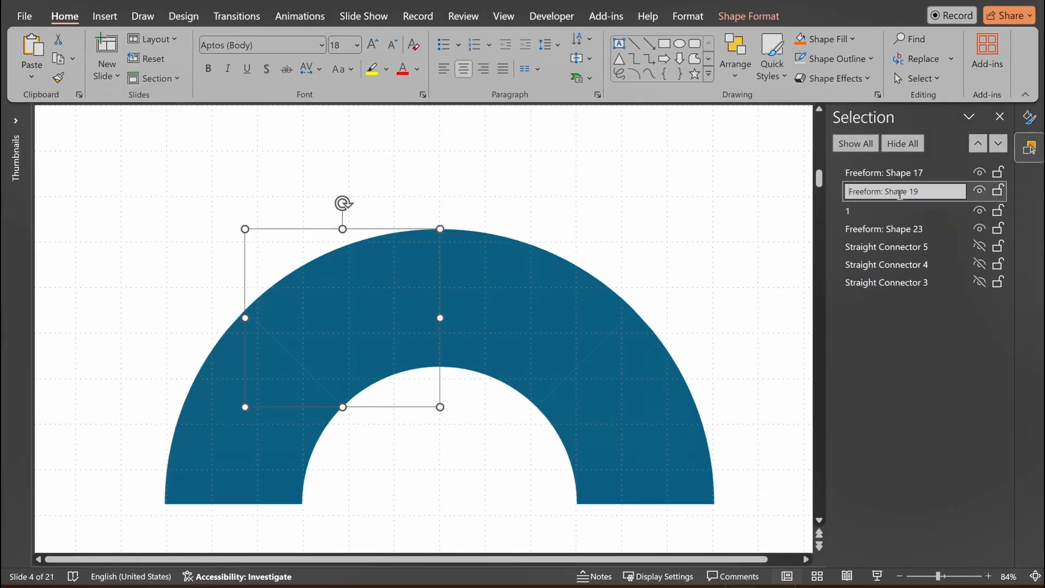
double_click(898, 192)
type("2")
Rename the arc segment just right of the vertical as 3 and the rightmost segment as 4.
left_click(871, 226)
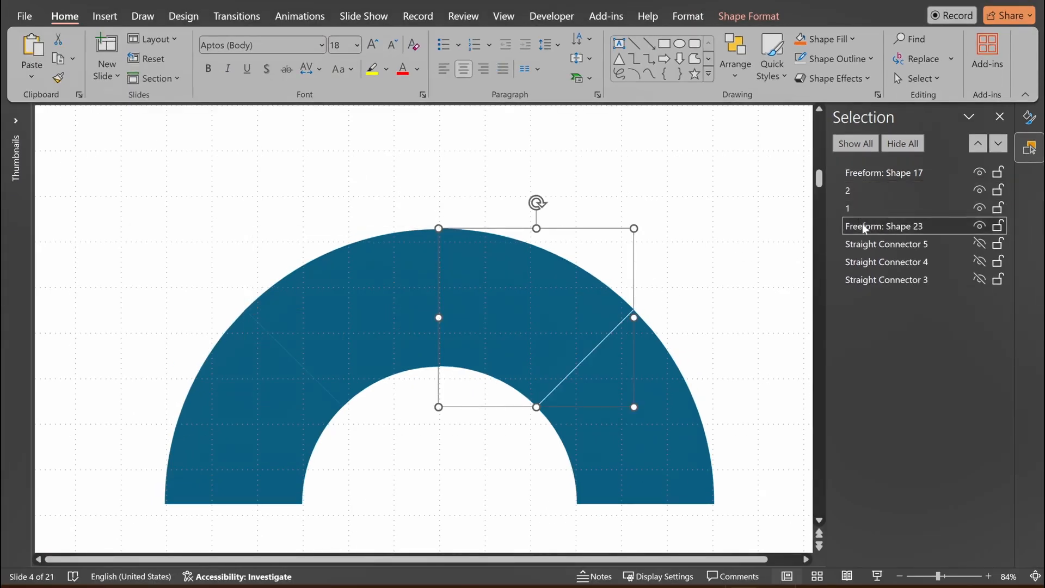
left_click(865, 229)
type("3")
left_click(906, 173)
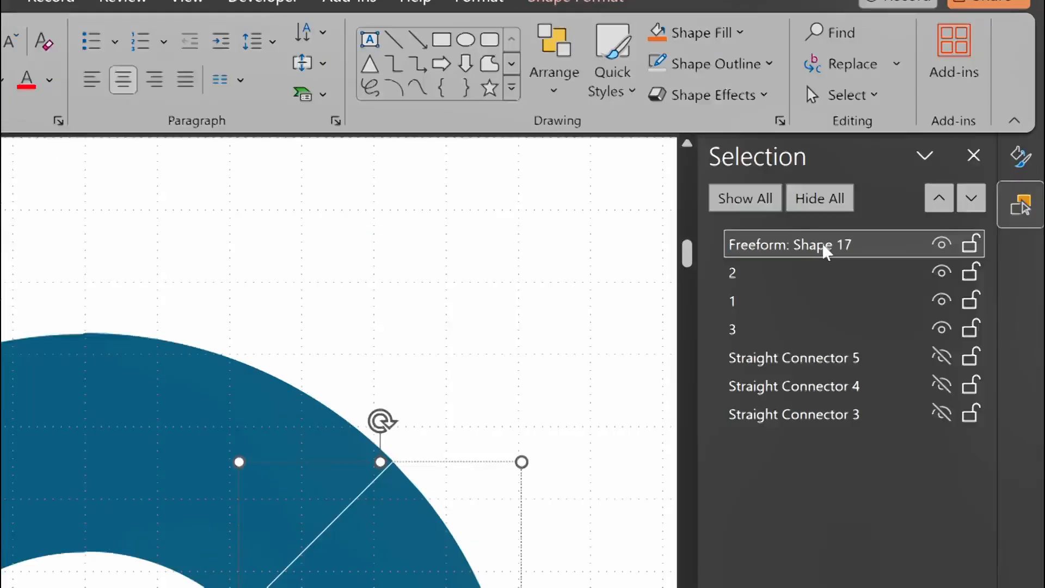
left_click(906, 173)
type("4")
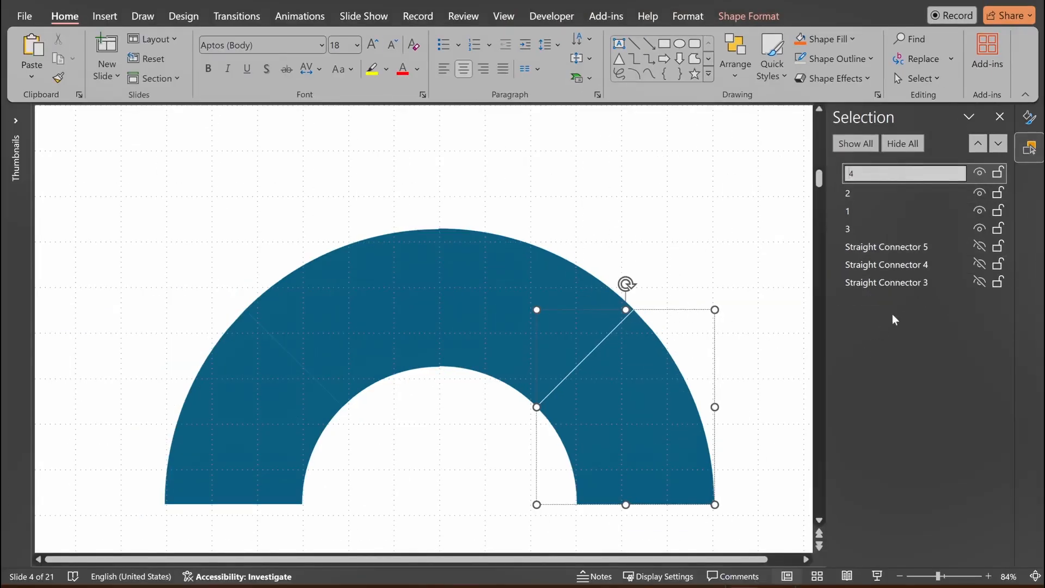
Delete the hidden guide lines Straight Connector 5, 4 and 3.
left_click(895, 251)
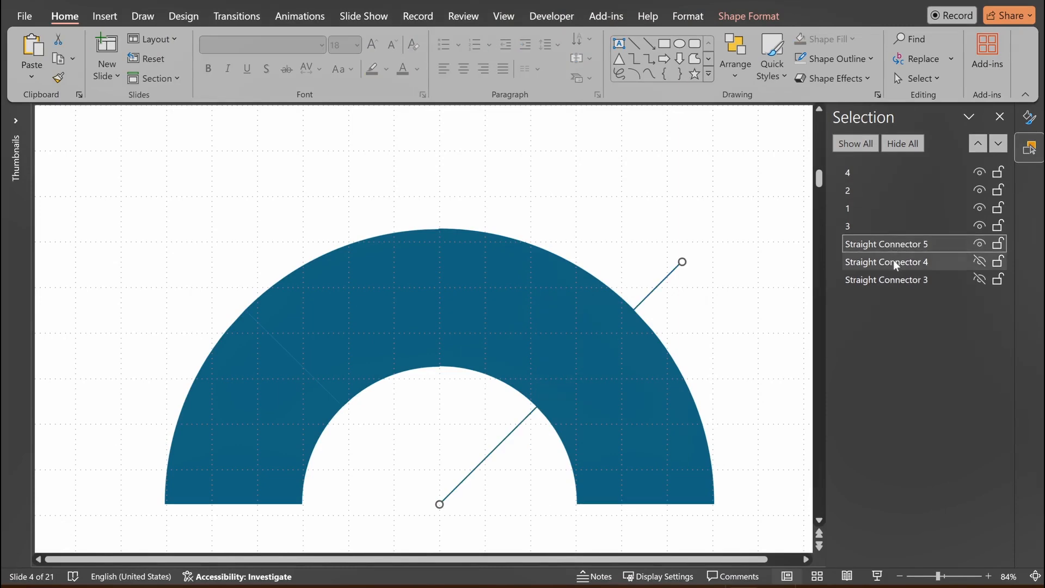
left_click(895, 262, "ctrl")
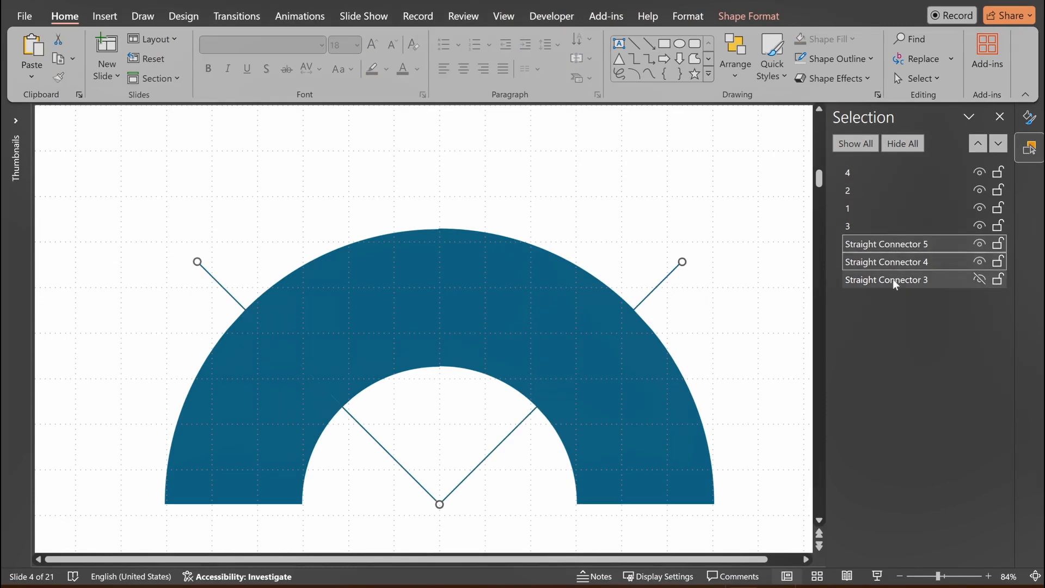
left_click(895, 281, "ctrl")
key("Delete")
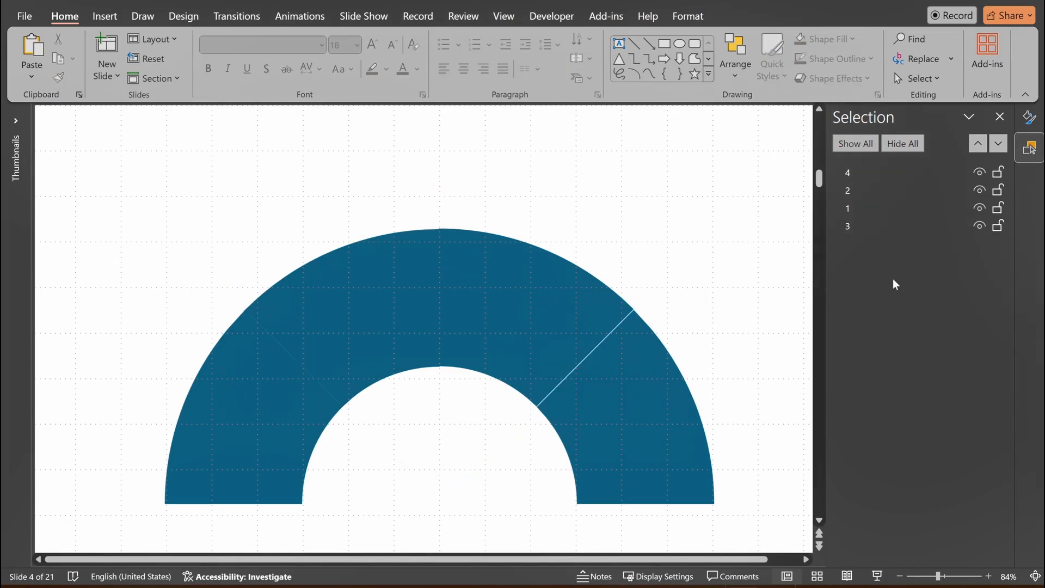
Nudge arc segment 4 slightly left and up to close the gap with segment 3.
left_click(610, 409)
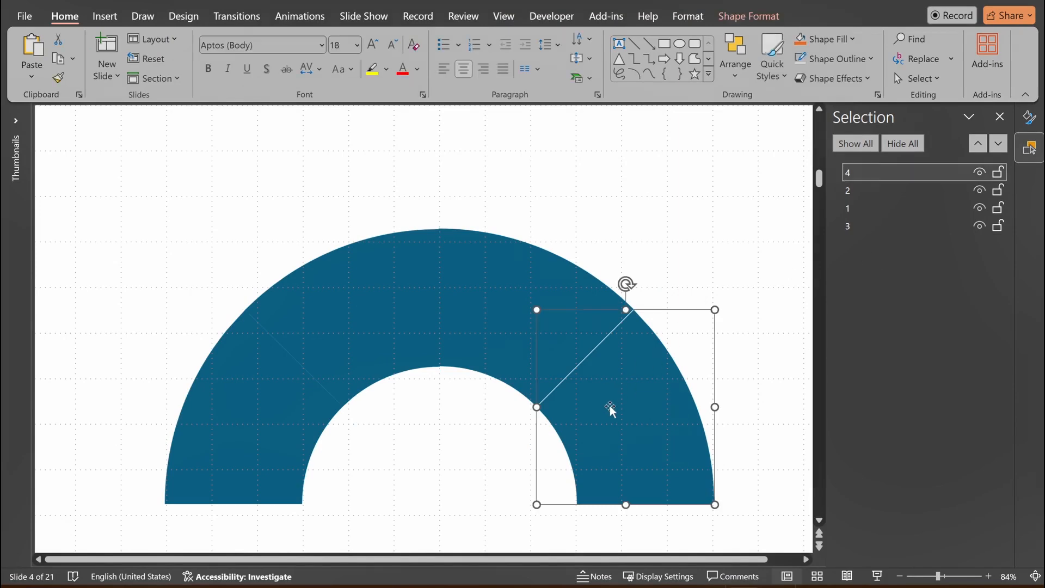
key("ctrl+Left")
key("ctrl+Up")
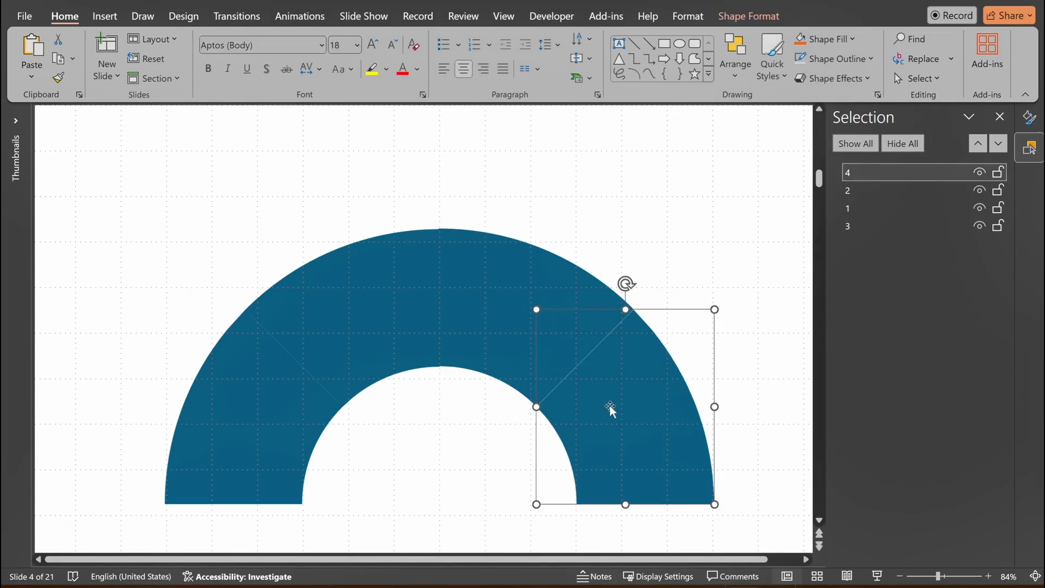
key("ctrl+Up")
key("ctrl+Left")
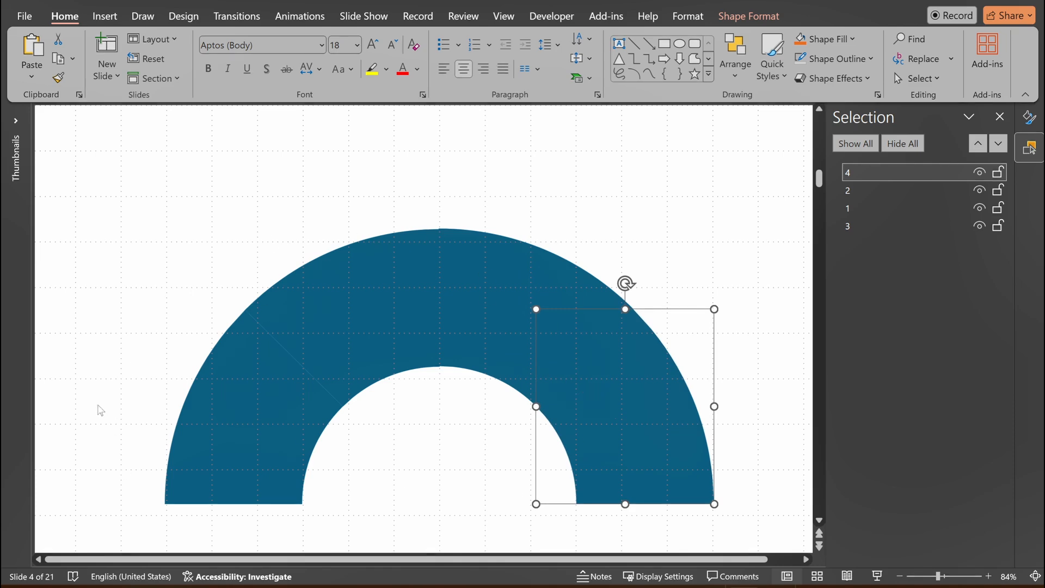
left_click(112, 376)
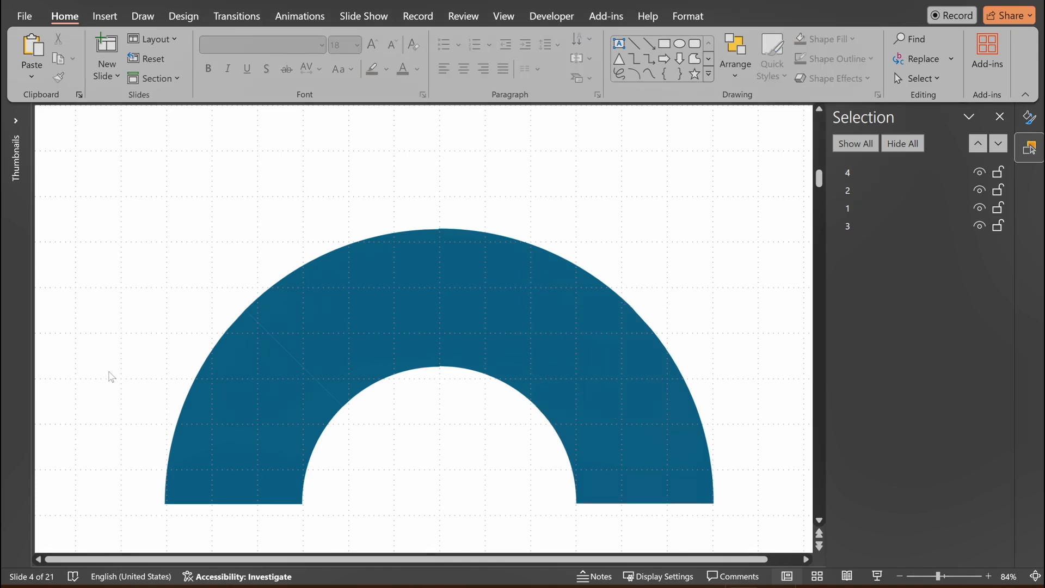
Draw an upright oval about 3.7 cm high and 2.34 cm wide above the arc's upper left and remove its outline.
left_click(104, 16)
left_click(294, 71)
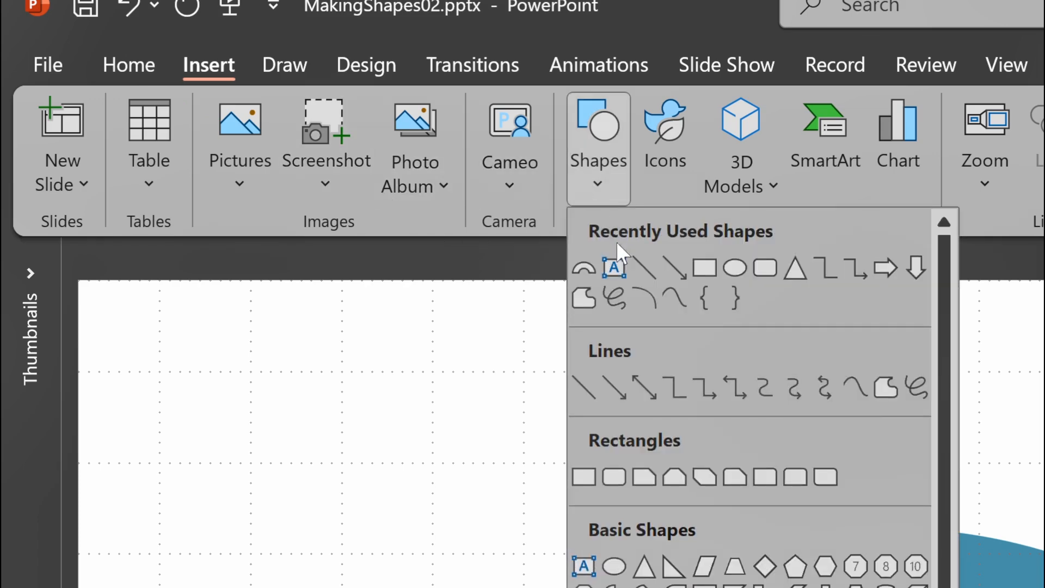
left_click(735, 267)
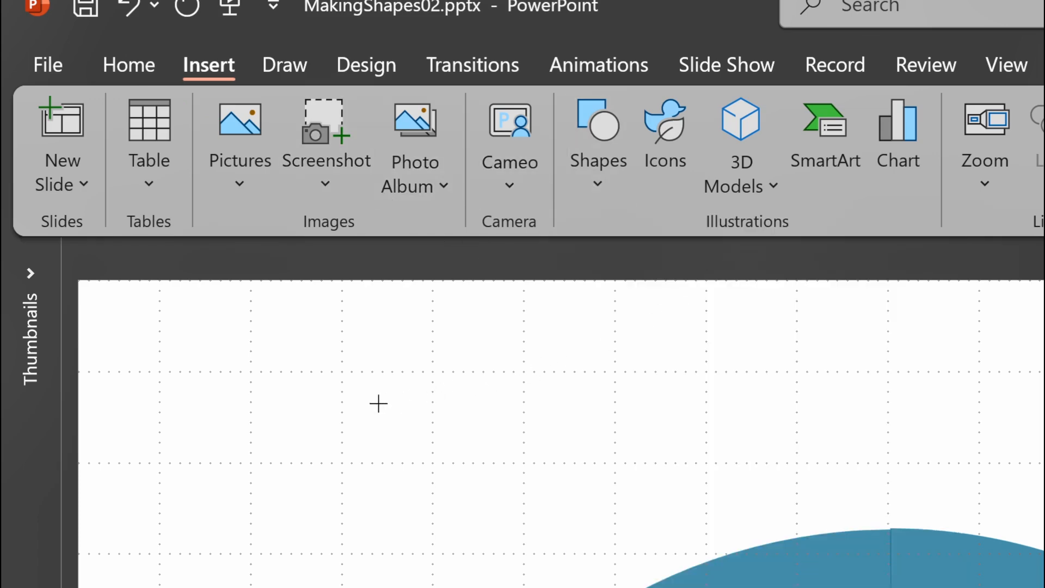
left_click_drag(437, 388, 507, 543)
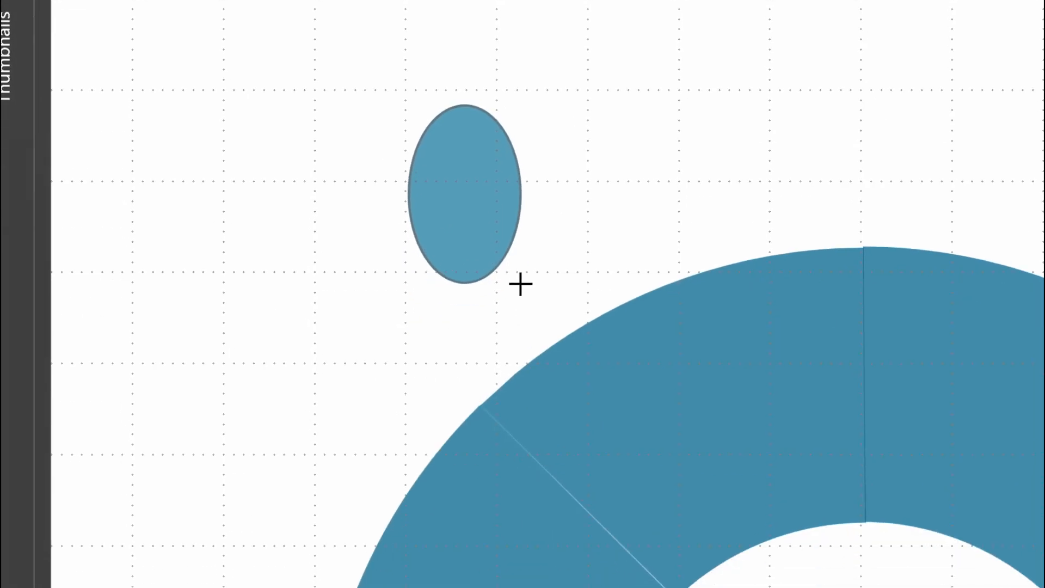
left_click_drag(521, 284, 521, 285)
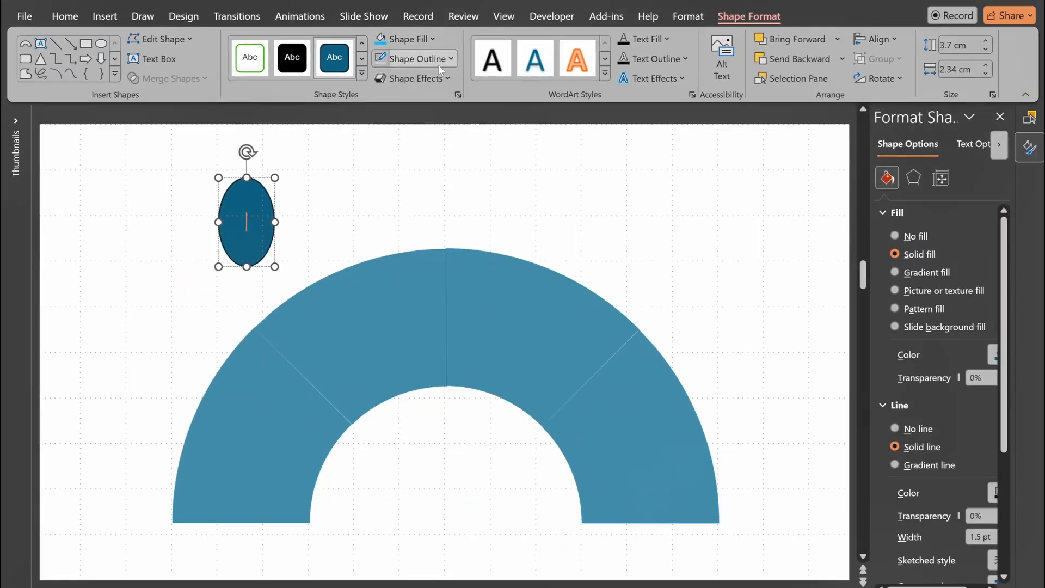
left_click(584, 122)
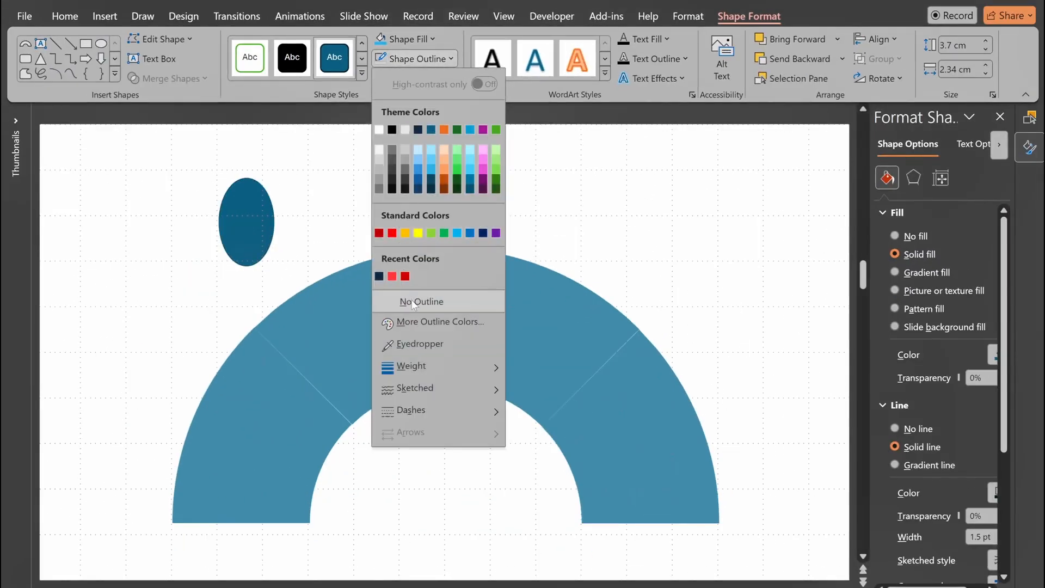
left_click(409, 301)
Place two copies of the oval one above the other beside the original, and draw a rectangle overlapping all three ovals.
left_click_drag(244, 234, 197, 211)
key("ctrl+d")
left_click_drag(265, 250, 205, 278)
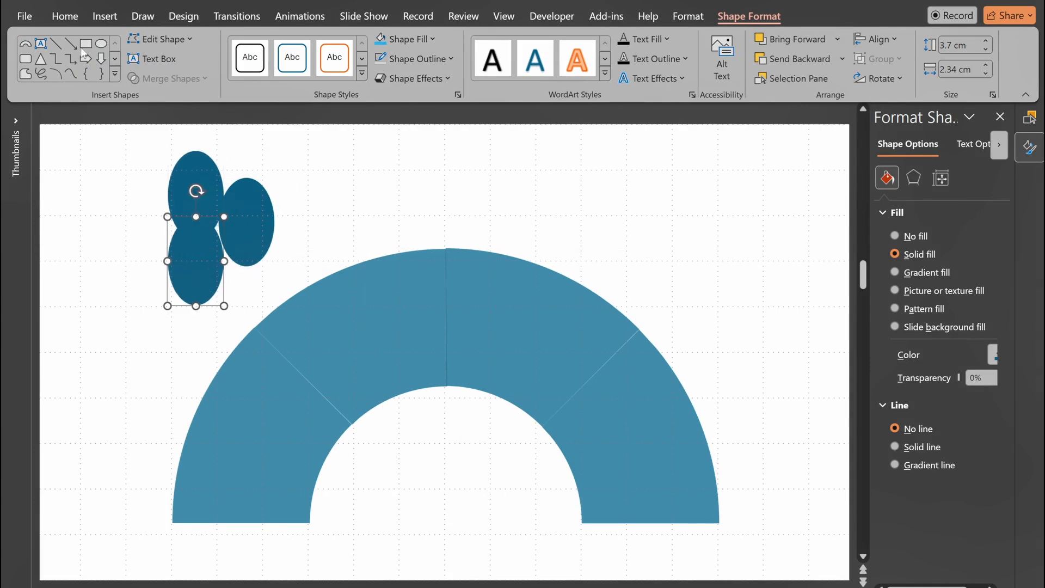
left_click(85, 43)
mouse_move(126, 194)
left_mouse_down()
mouse_move(175, 234)
mouse_move(241, 246)
left_mouse_up()
Set the fill transparency of the three ovals and the rectangle to 30% and remove their outlines.
left_click(88, 138)
left_click_drag(86, 133, 284, 308)
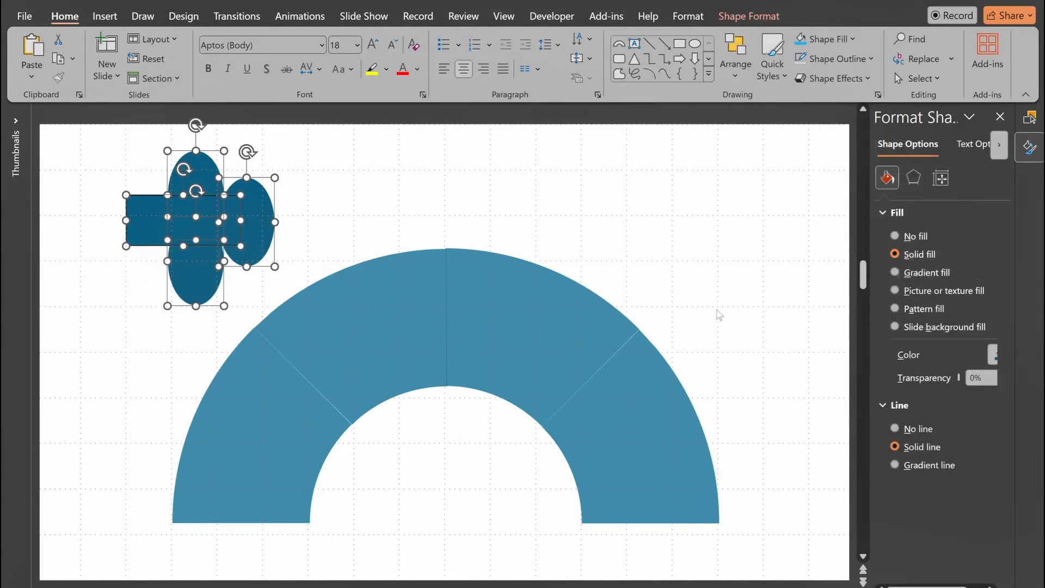
left_click_drag(987, 378, 895, 379)
type("30")
key("Return")
left_click(749, 16)
left_click(445, 58)
left_click(392, 264)
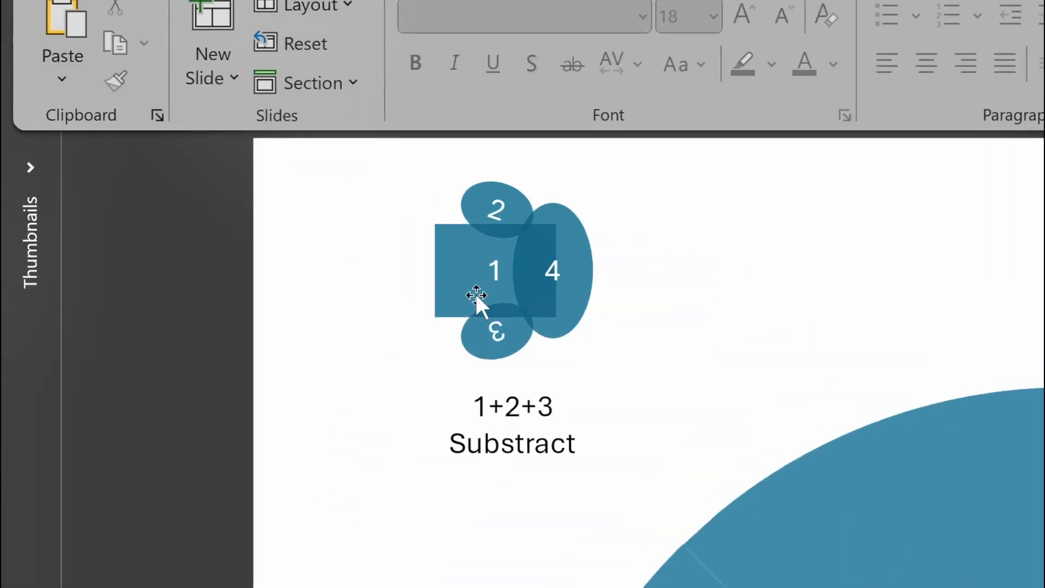
Subtract the two small tilted ovals, 2 and 3, from rectangle 1 to notch its upper and lower edges.
left_click(481, 263)
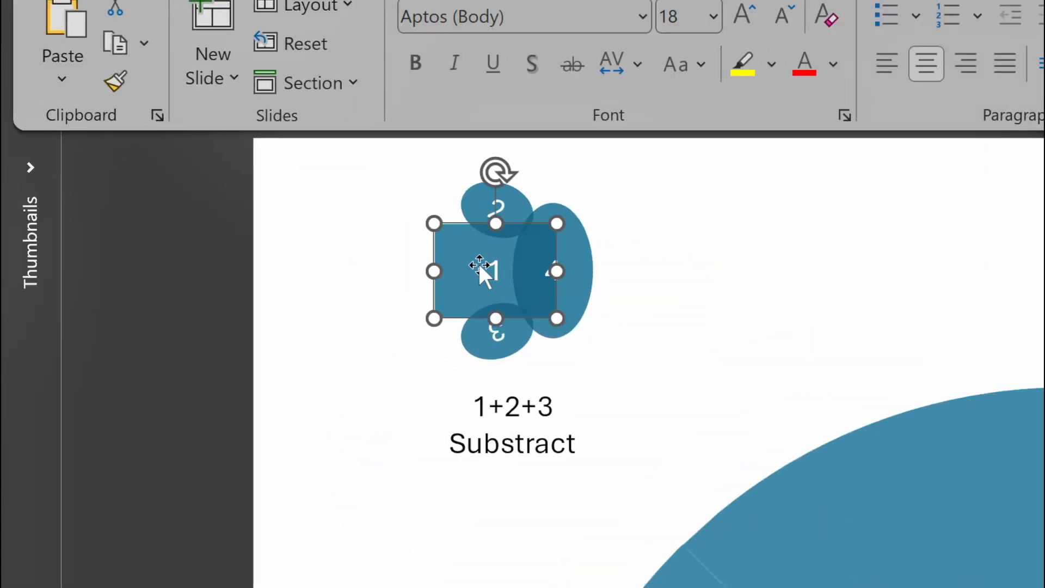
left_click(473, 193, "shift")
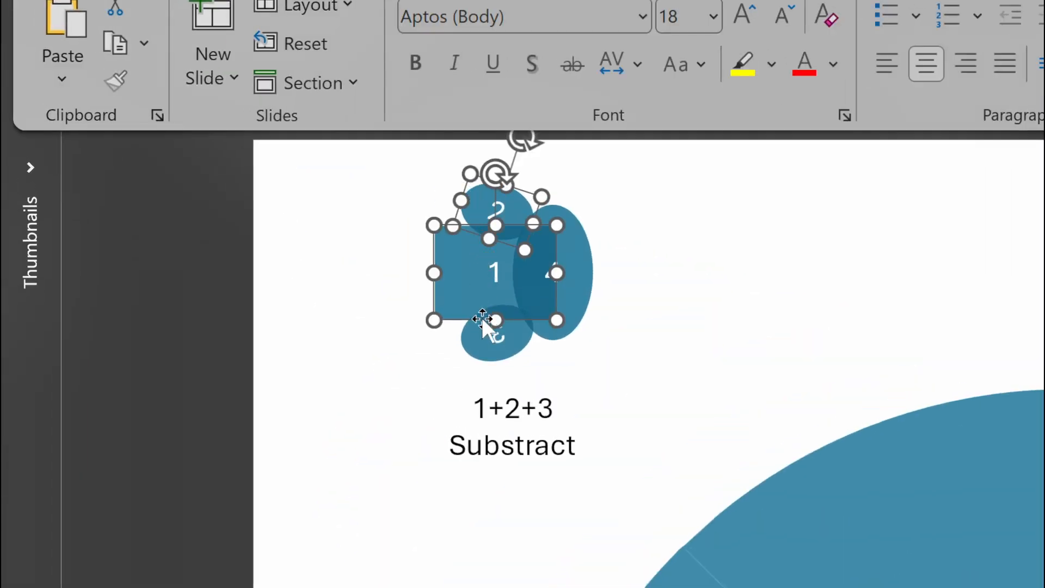
left_click(485, 347, "shift")
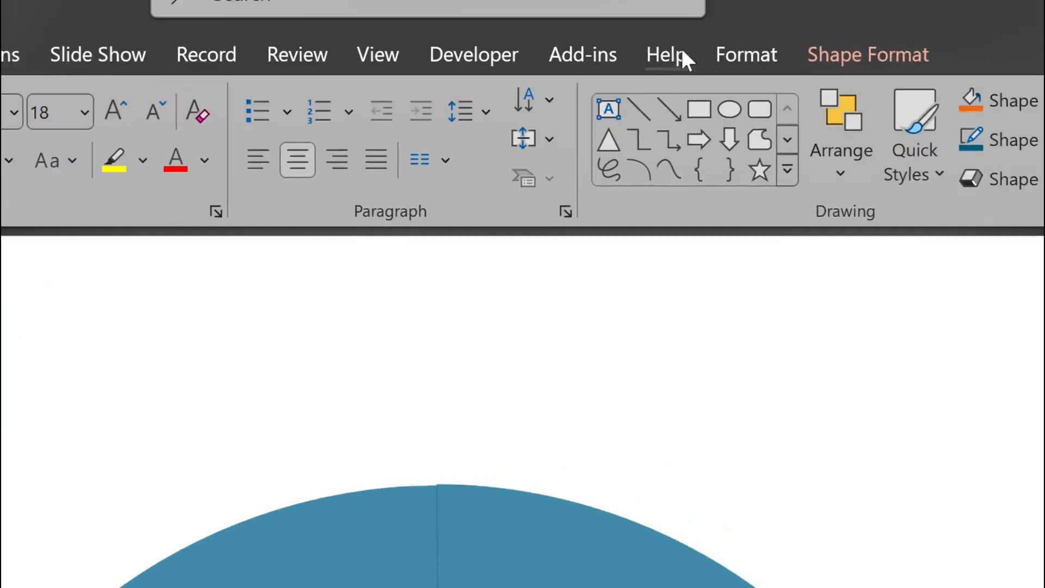
left_click(526, 72)
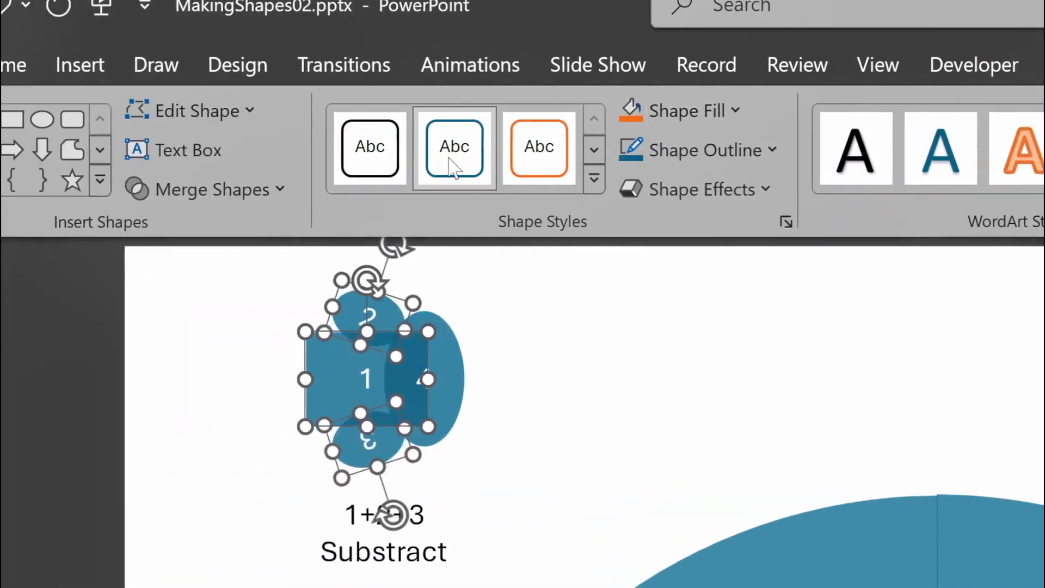
left_click(384, 194)
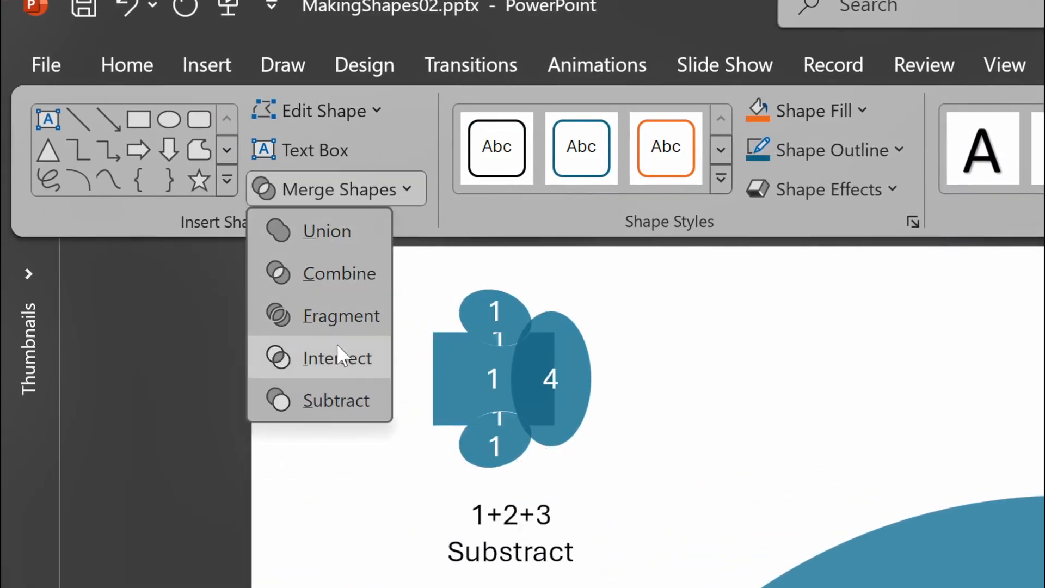
left_click(331, 402)
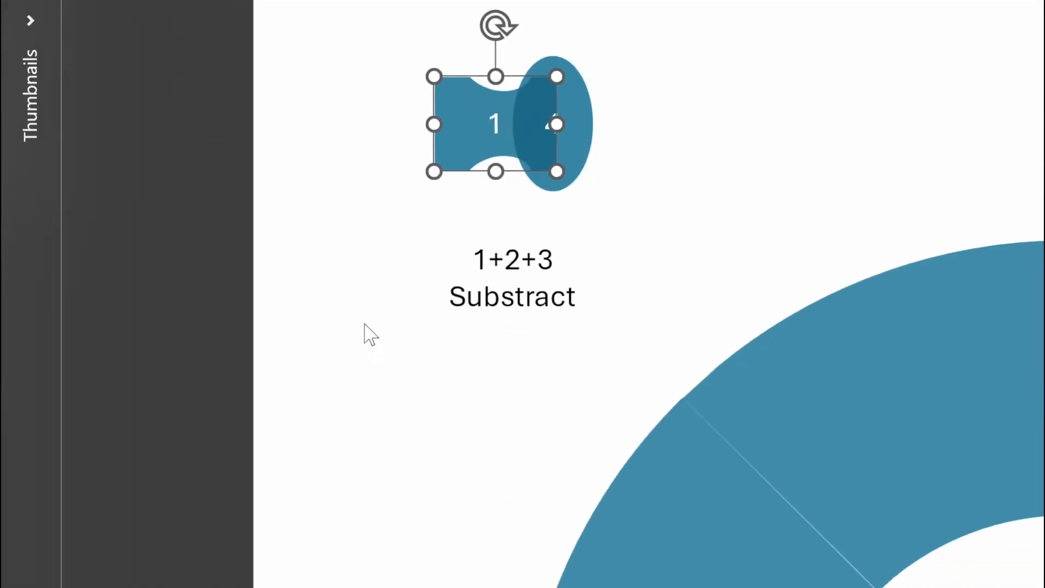
left_click(363, 576)
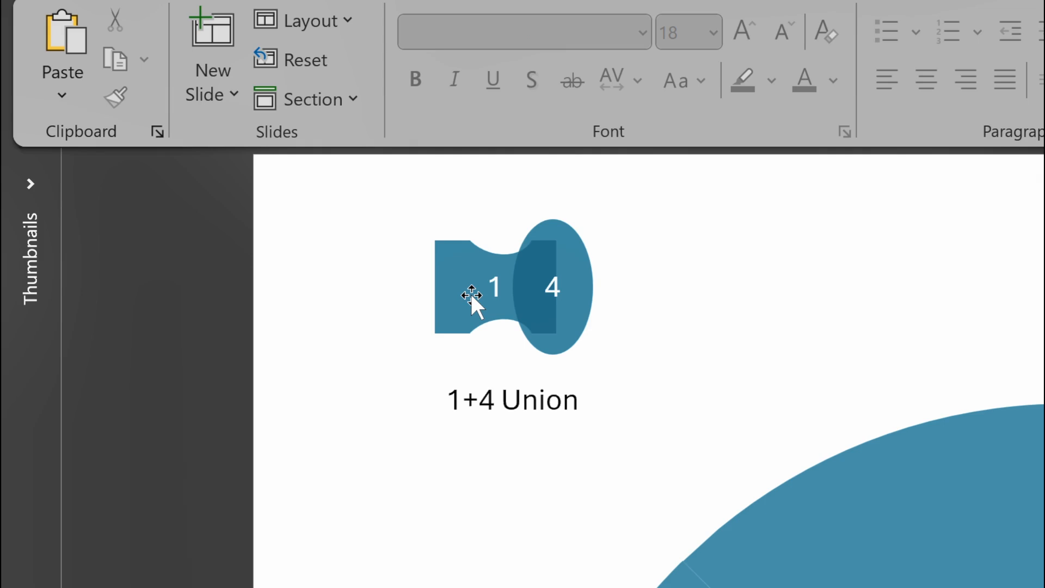
Merge the notched rectangle 1 and the tall oval 4 into a single connector shape with Union.
left_click(471, 104)
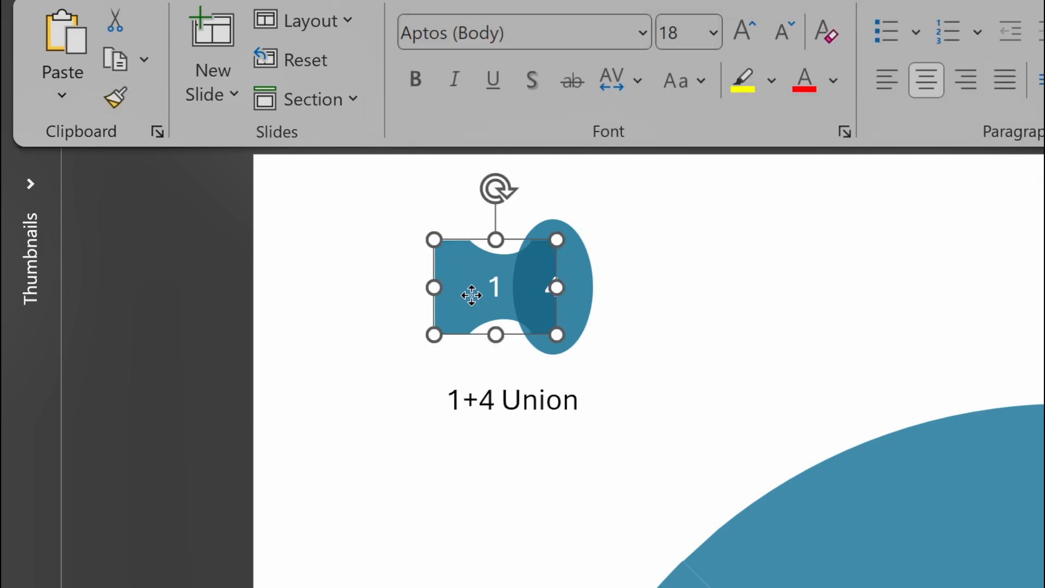
left_click(588, 288, "shift")
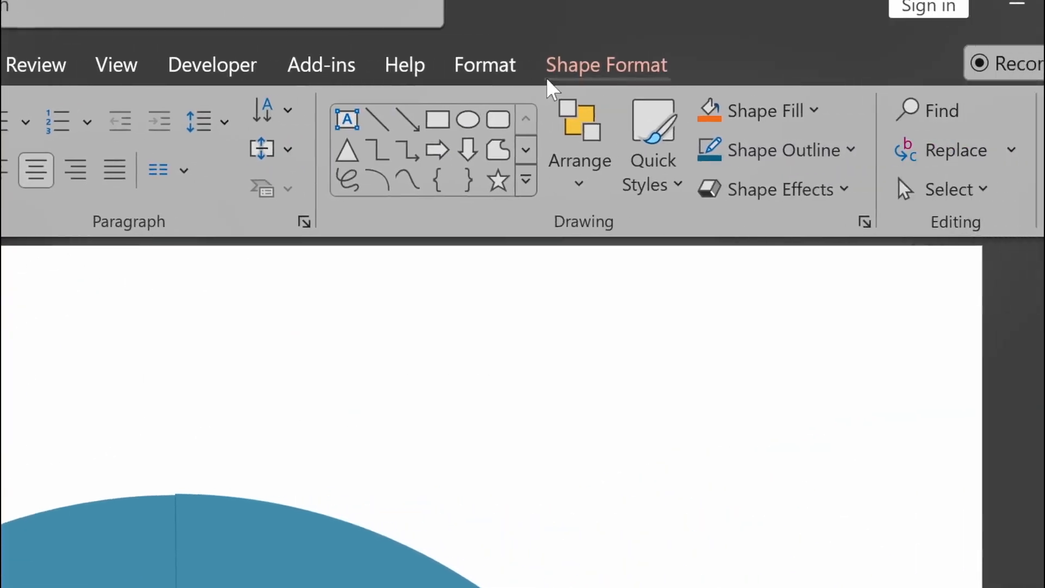
left_click(550, 82)
left_click(392, 188)
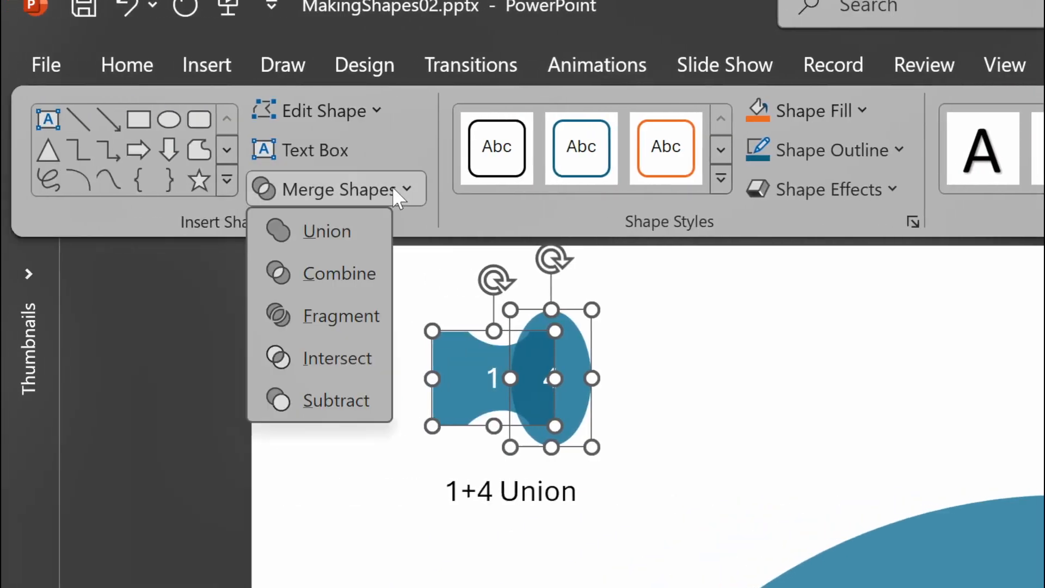
left_click(337, 227)
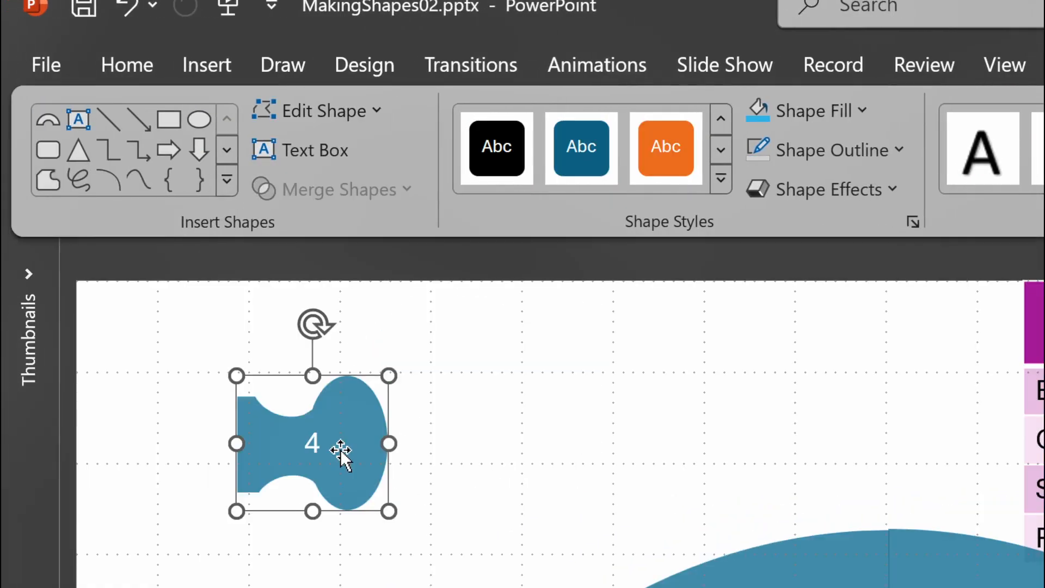
Move the connector onto the arc's top centre seam, then duplicate it and place a copy over the upper-right seam.
left_click_drag(341, 450, 516, 290)
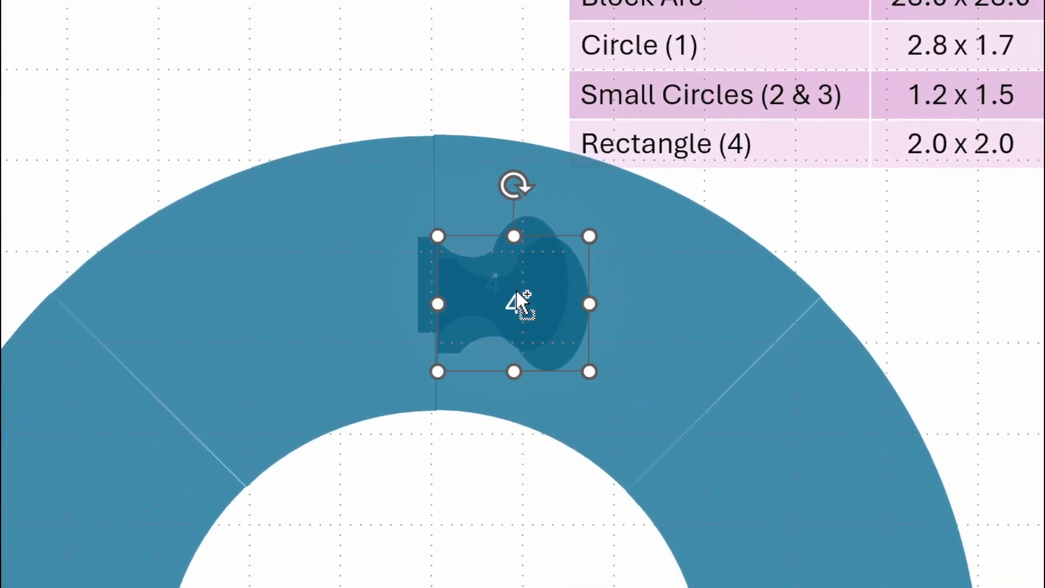
key("ctrl+d")
left_click_drag(576, 362, 770, 443)
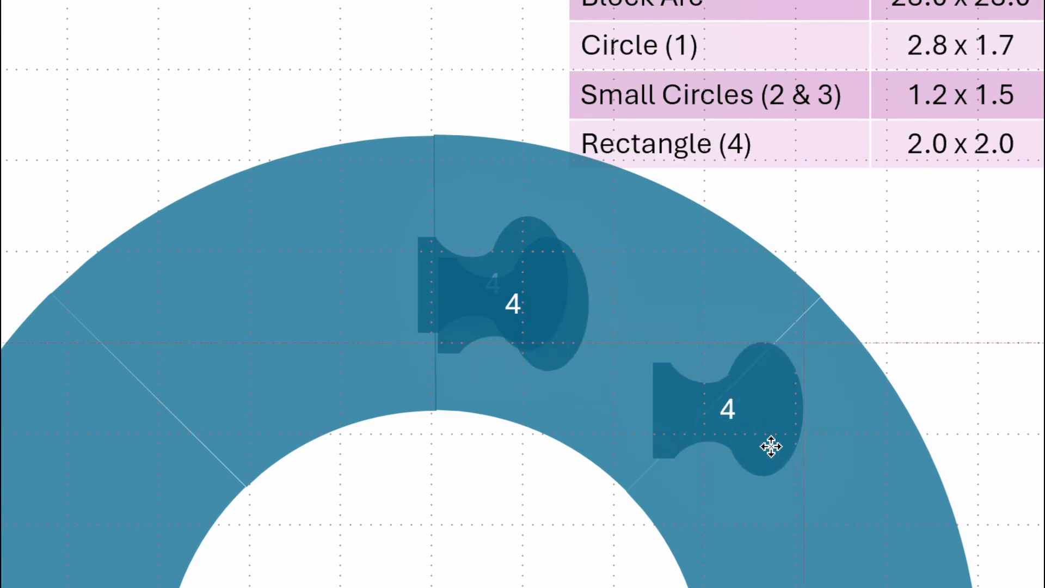